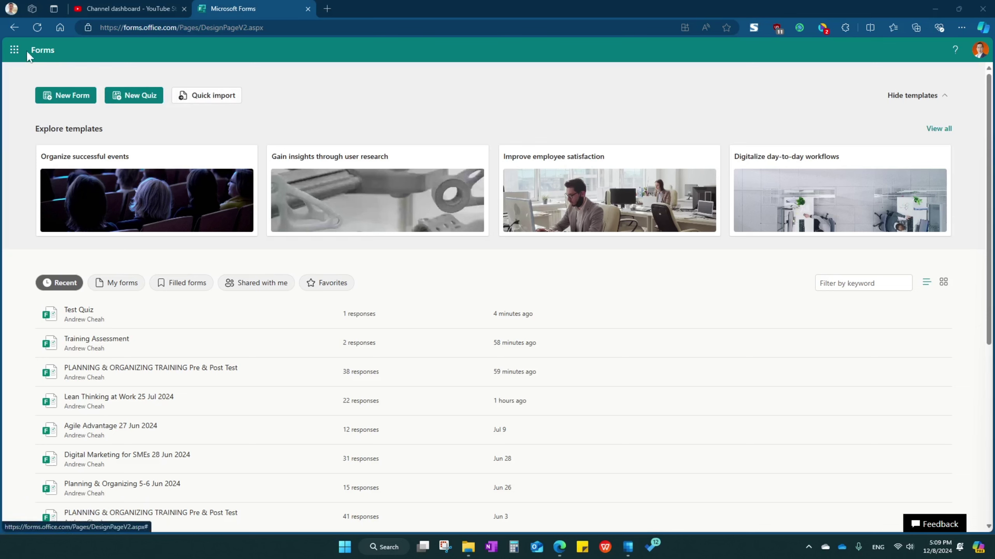
# Open the Microsoft 365 app launcher, then close it to return to Forms home.
pyautogui.click(14, 49)
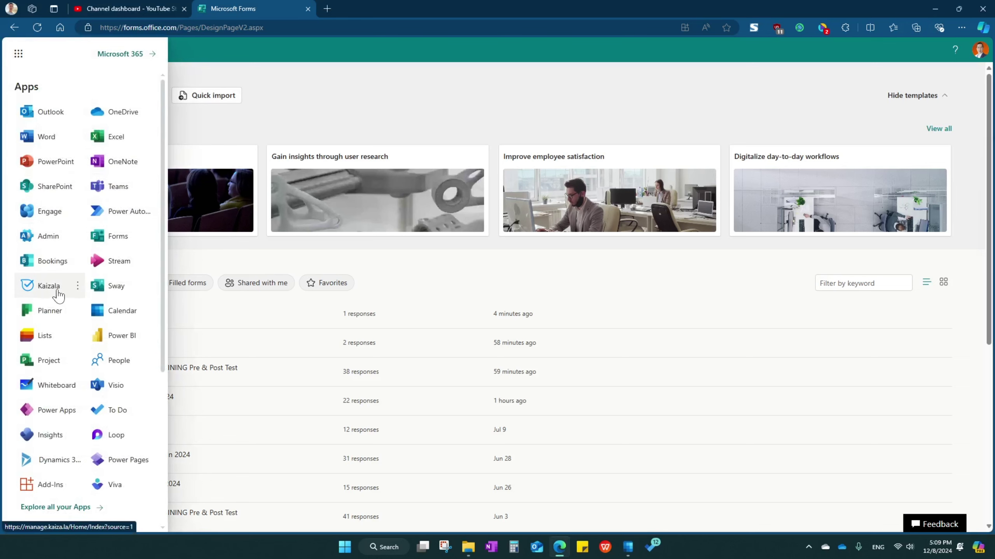
pyautogui.click(312, 90)
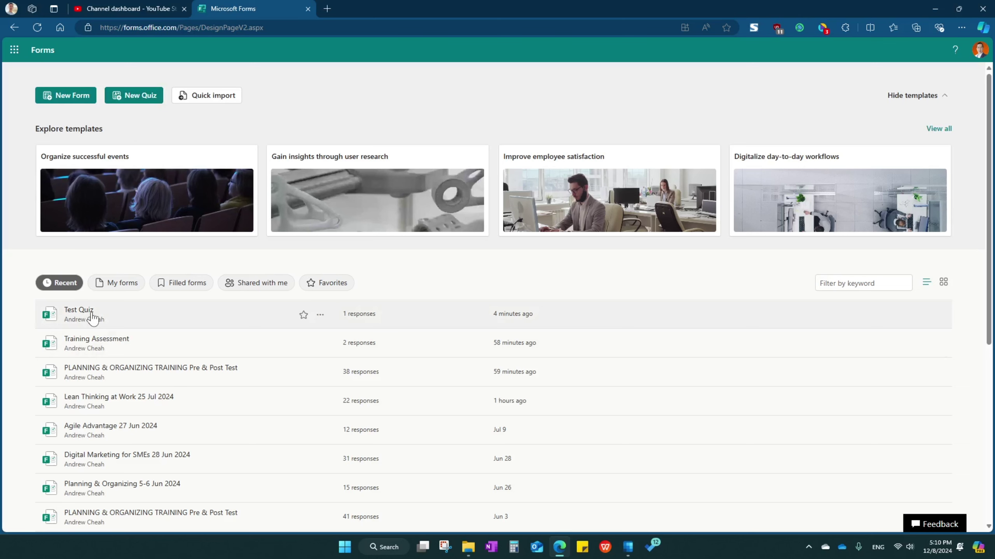
# Open Test Quiz from the Recent list and review its sections and questions.
pyautogui.click(79, 310)
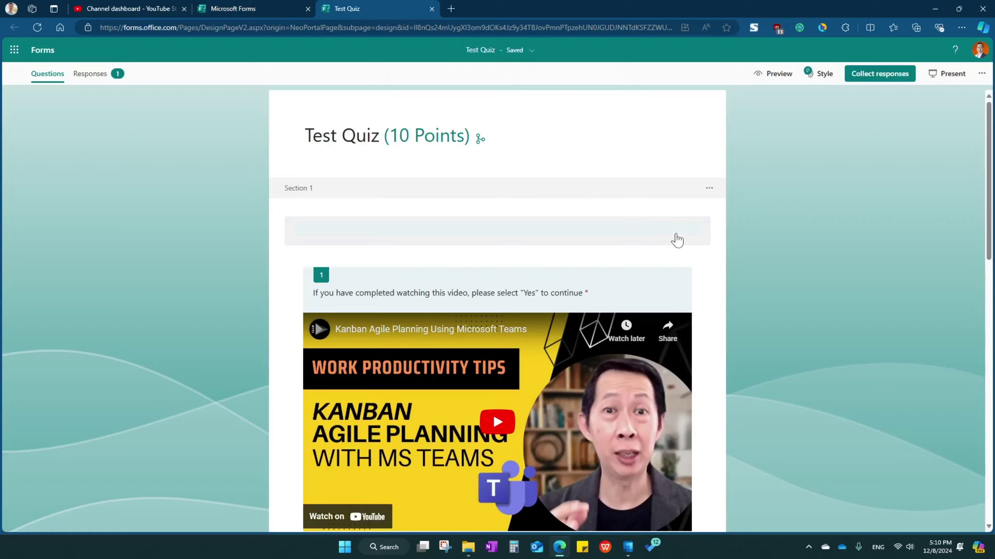
pyautogui.scroll(-10, 677, 238)
pyautogui.scroll(10, 679, 241)
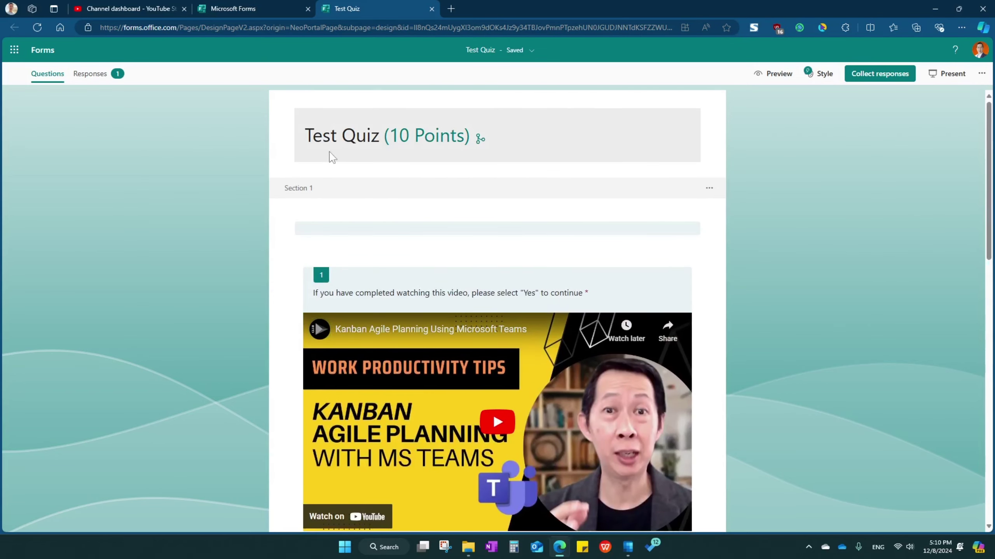
pyautogui.scroll(-3, 584, 252)
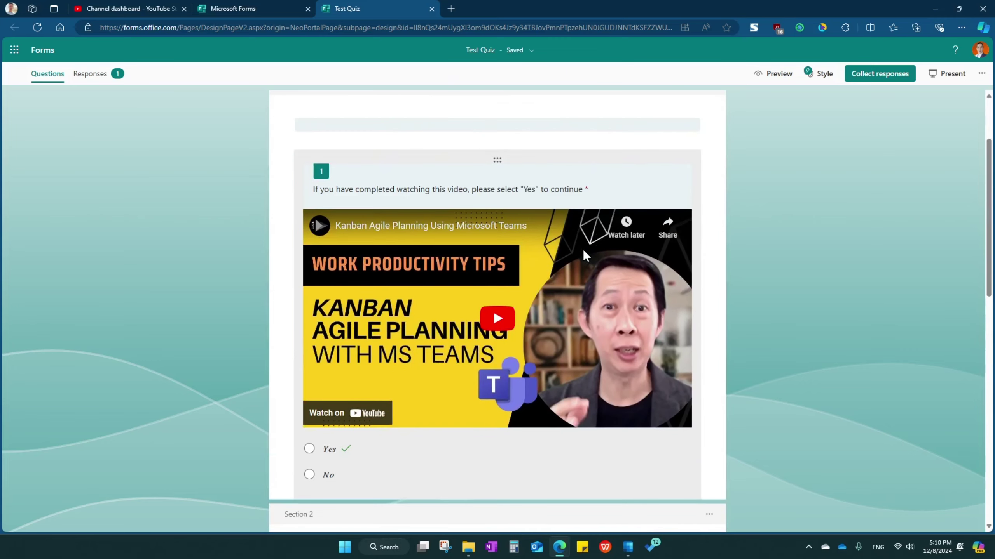
pyautogui.scroll(3, 584, 254)
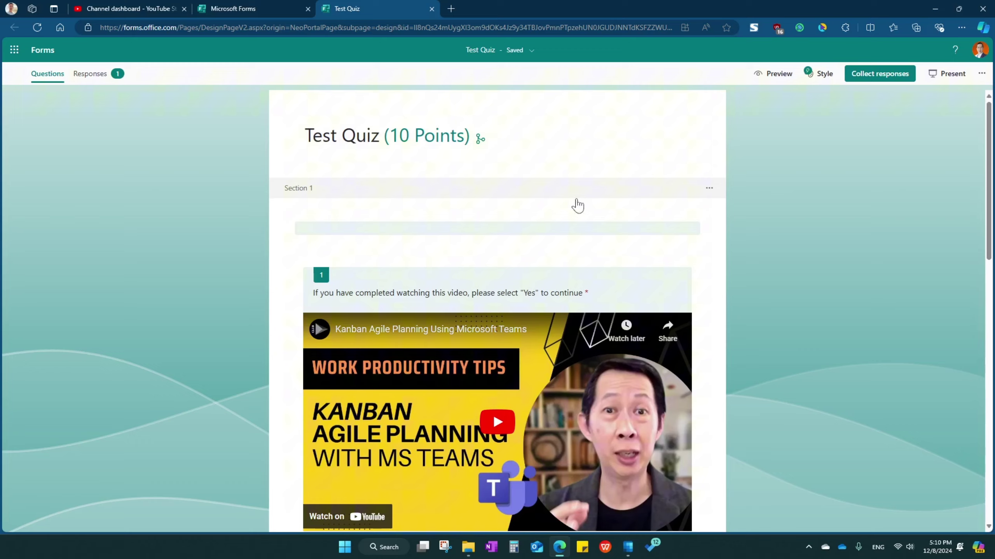
pyautogui.scroll(-3, 420, 204)
pyautogui.scroll(3, 419, 204)
pyautogui.scroll(-6, 237, 169)
pyautogui.scroll(2, 237, 169)
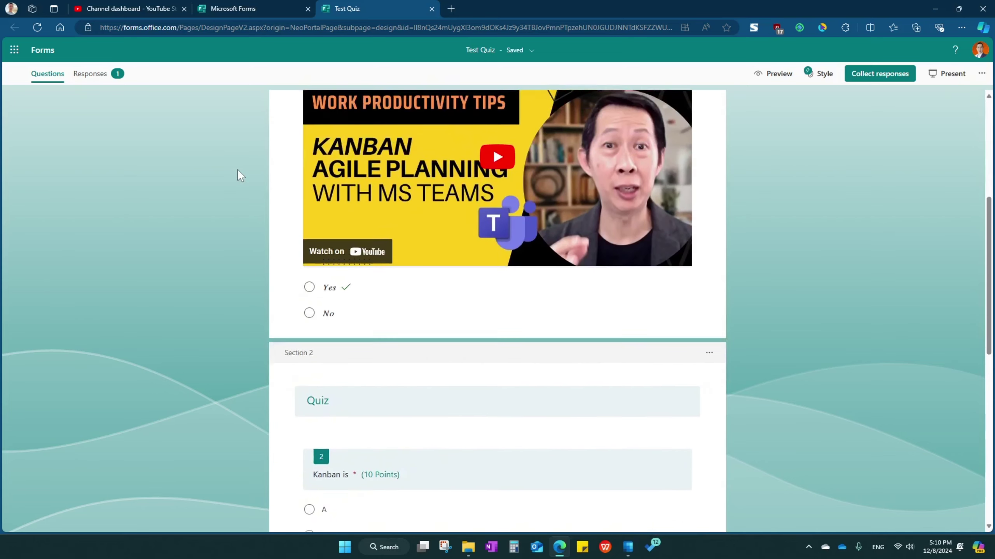
pyautogui.scroll(1, 237, 169)
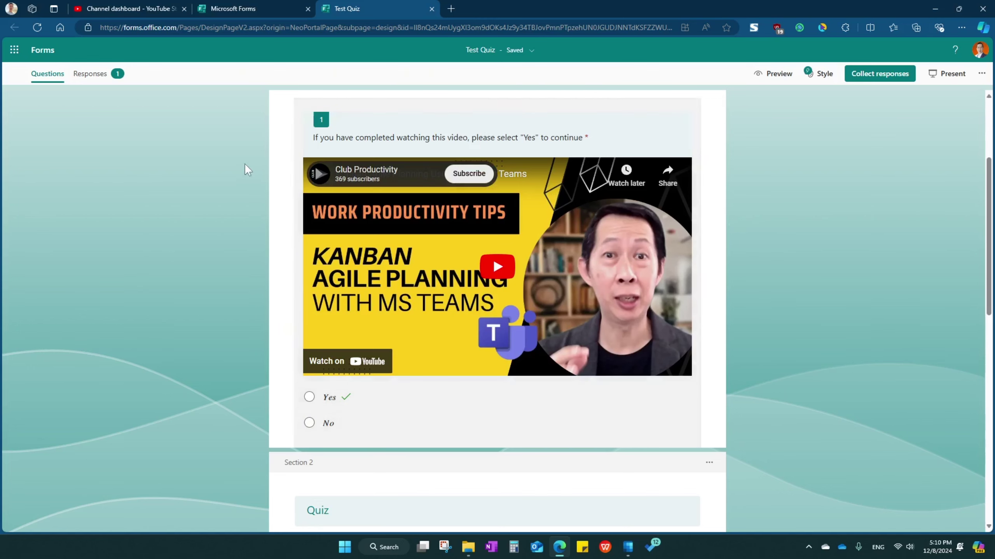
pyautogui.scroll(3, 382, 190)
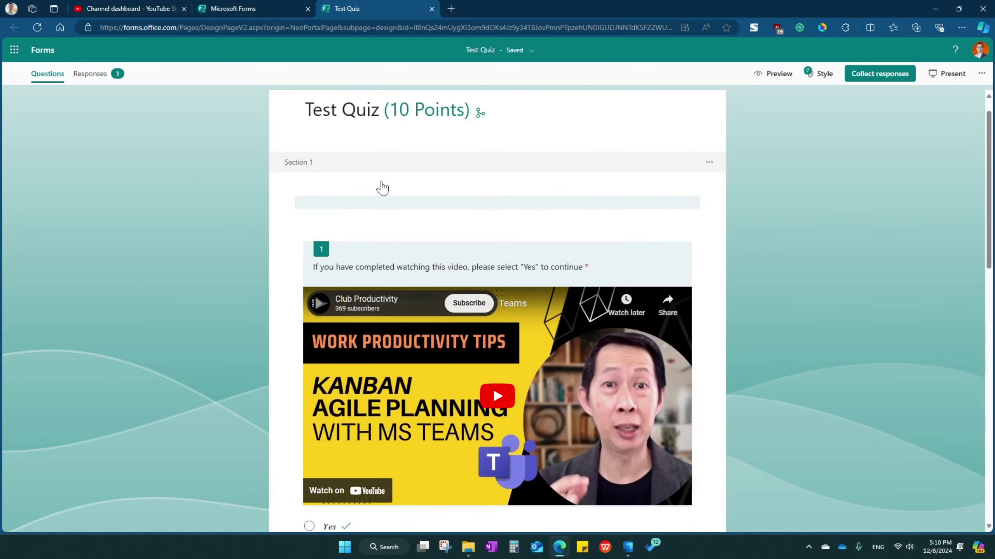
pyautogui.scroll(-4, 562, 219)
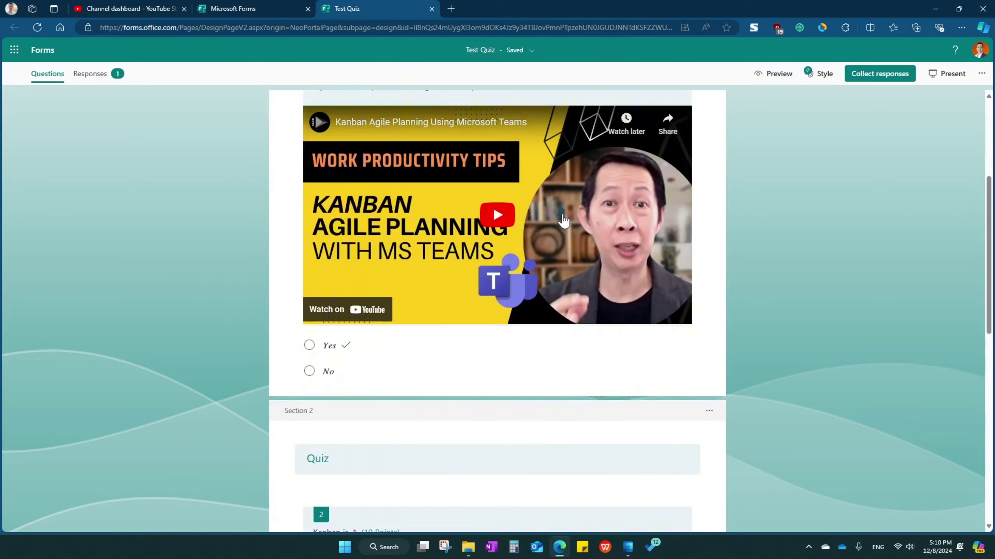
pyautogui.scroll(-10, 563, 219)
pyautogui.scroll(2, 300, 234)
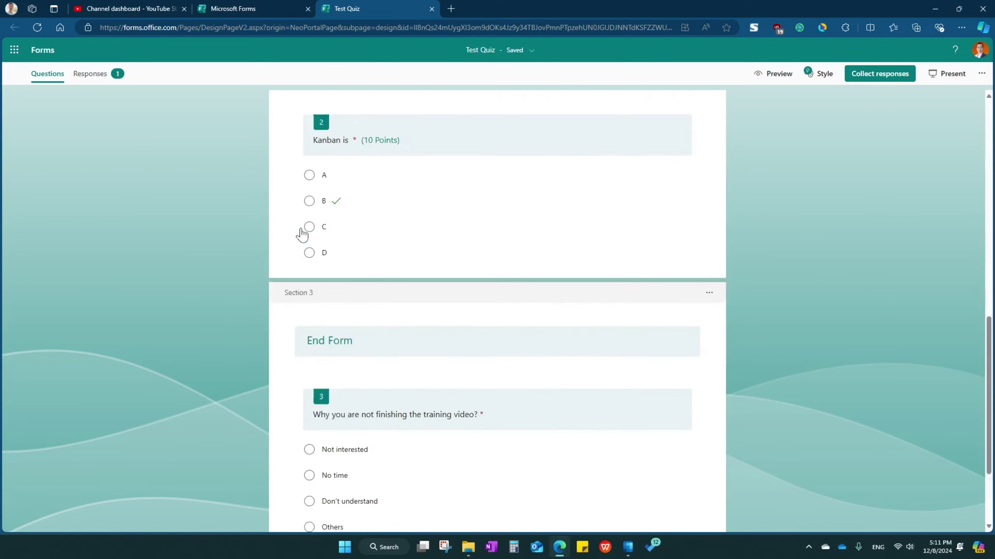
pyautogui.scroll(14, 301, 234)
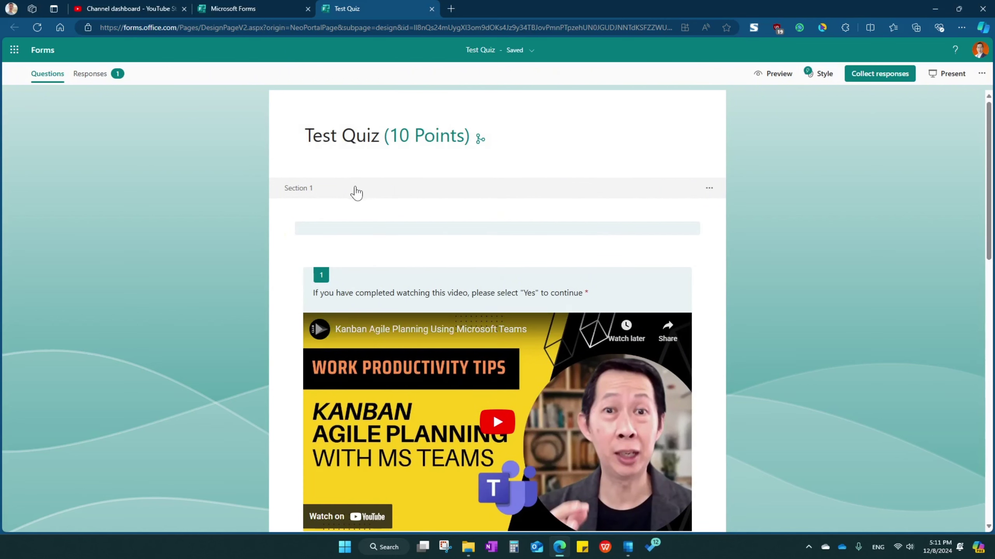
pyautogui.scroll(-2, 443, 257)
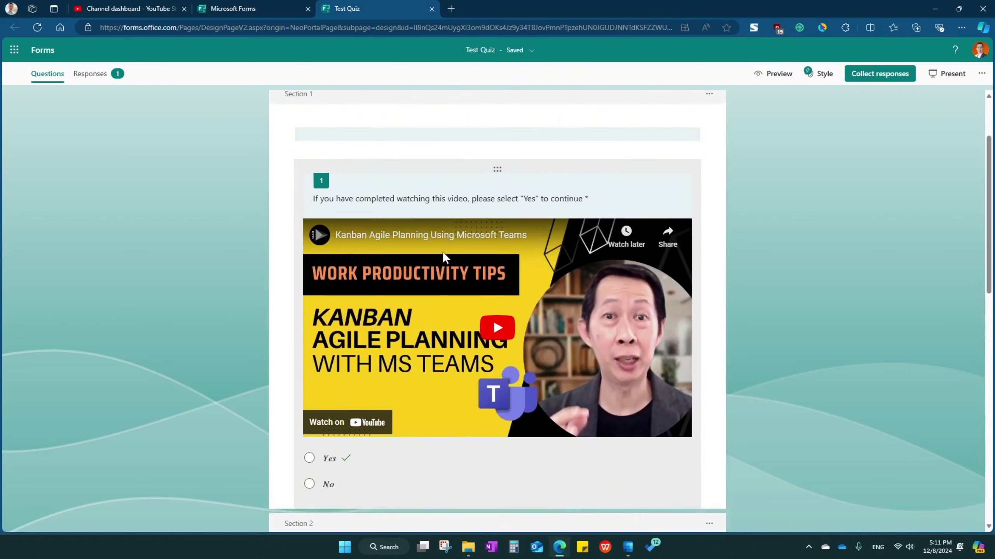
pyautogui.scroll(1, 443, 255)
pyautogui.scroll(-2, 444, 257)
pyautogui.scroll(2, 444, 257)
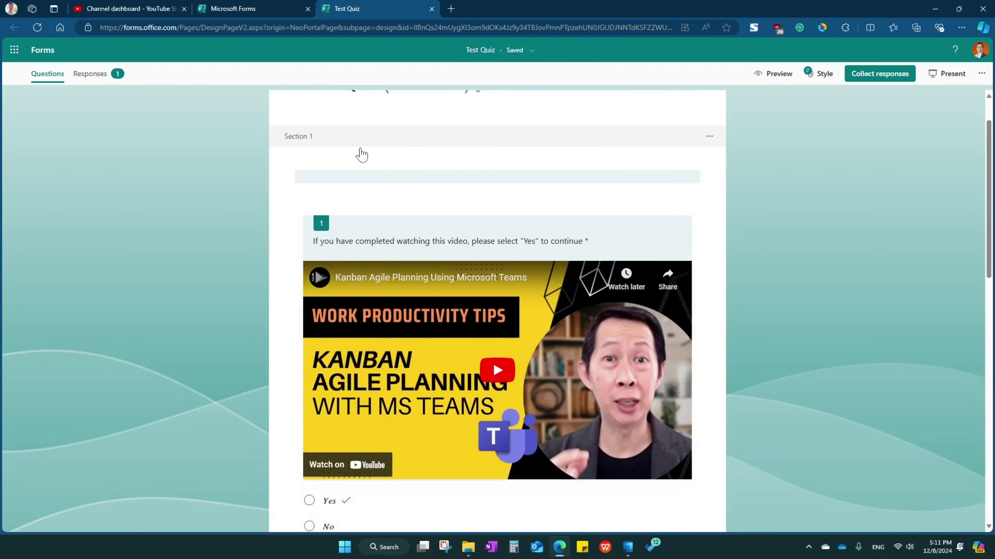
pyautogui.scroll(-2, 416, 372)
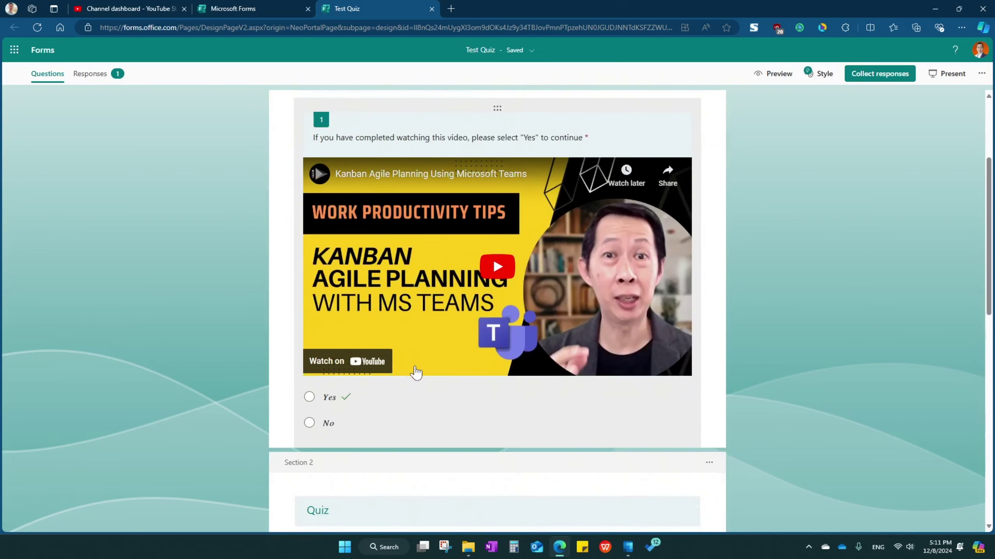
pyautogui.scroll(1, 415, 372)
# Put the video Yes/No question into edit mode and click into its subtitle field.
pyautogui.click(418, 177)
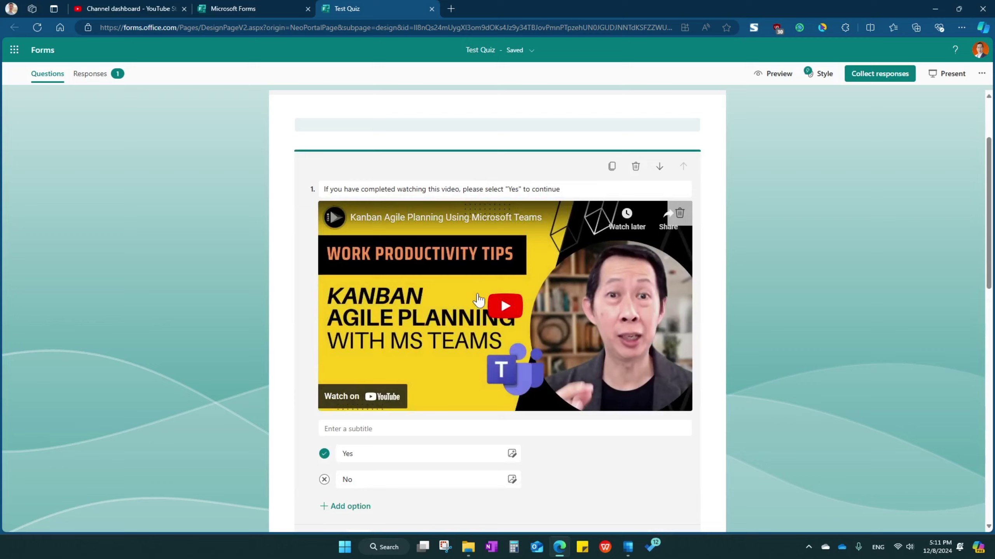
pyautogui.scroll(-2, 478, 300)
pyautogui.click(366, 326)
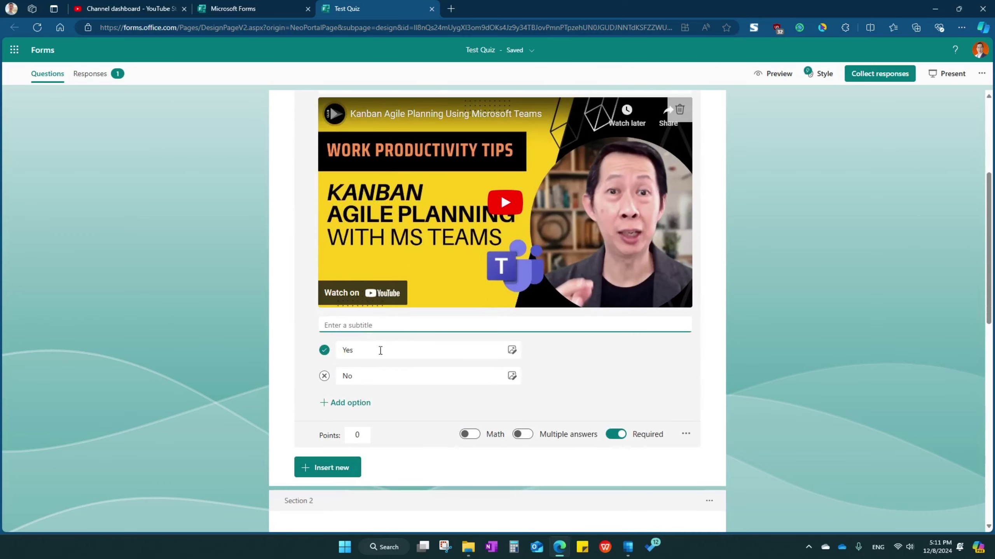
# Browse the insertable question types, including Ranking, Likert and Section, without adding any.
pyautogui.click(344, 468)
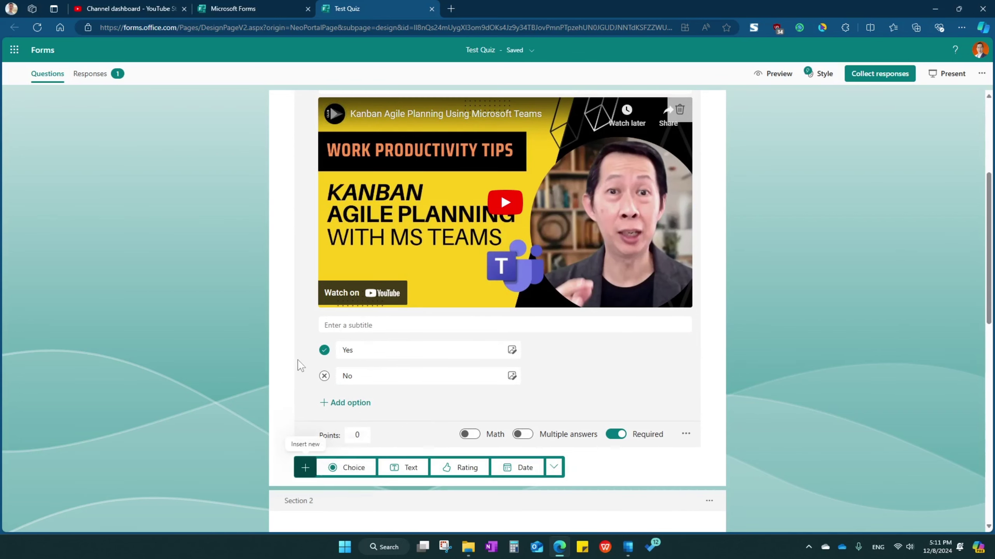
pyautogui.scroll(-3, 298, 366)
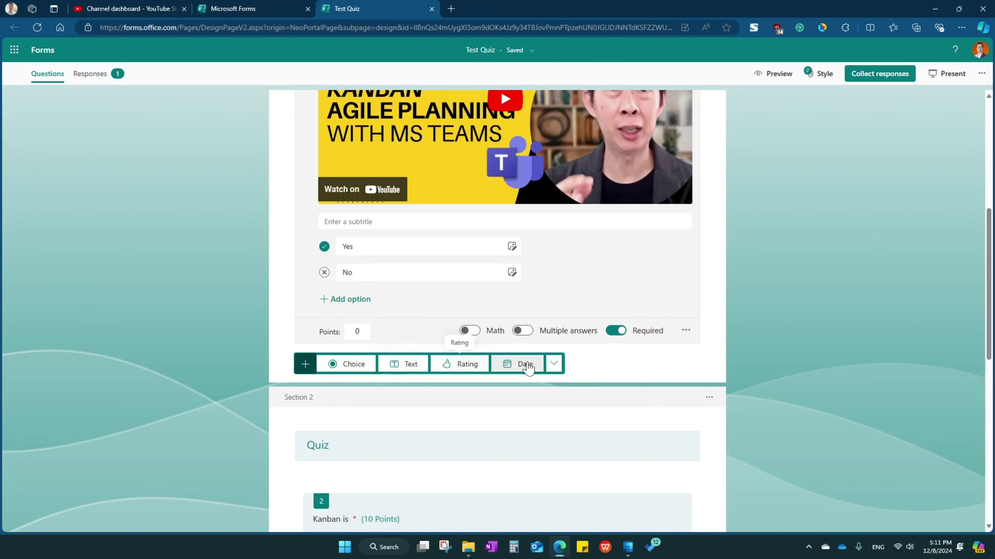
pyautogui.click(553, 368)
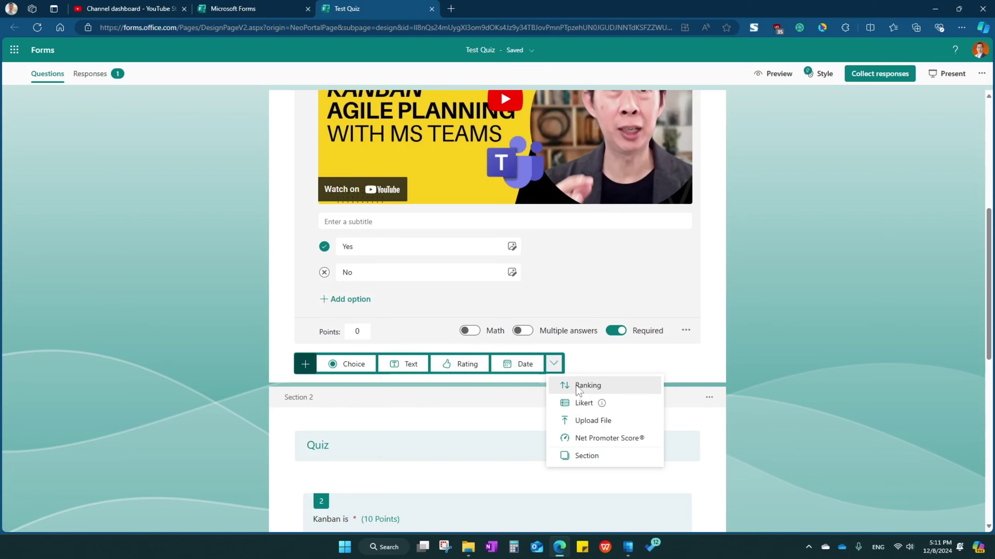
pyautogui.moveTo(575, 408)
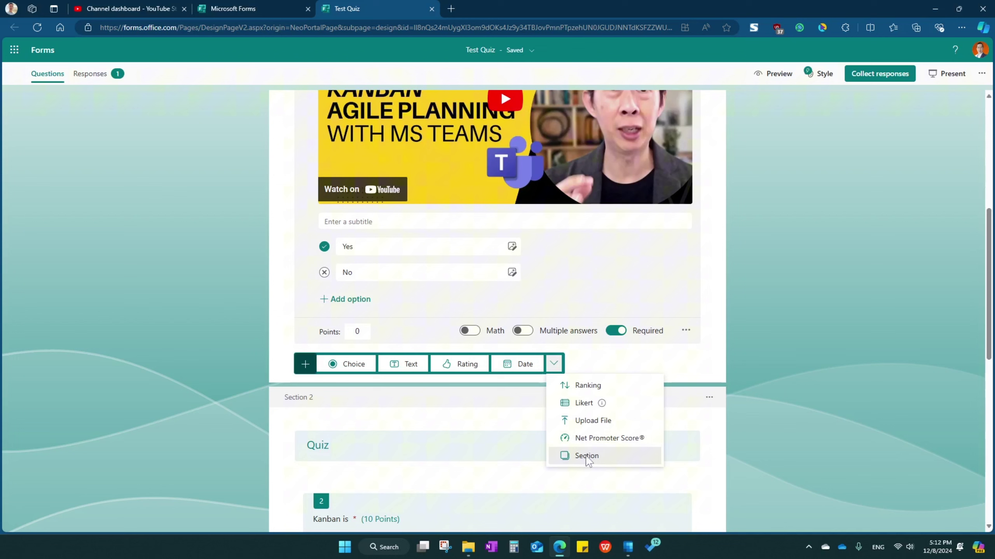
pyautogui.click(682, 366)
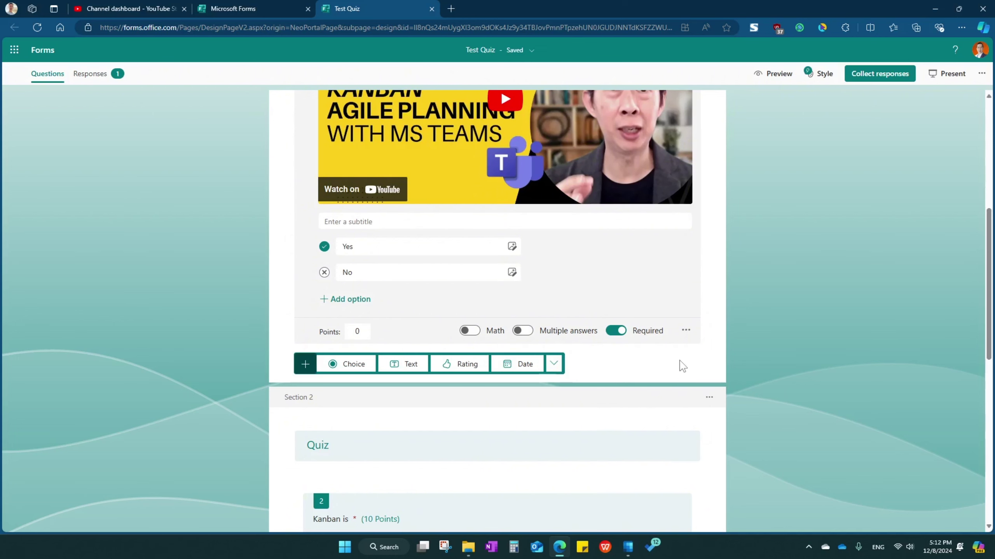
# Close question 1's editor and return to the Test Quiz title and Section 1.
pyautogui.scroll(4, 464, 282)
pyautogui.scroll(-1, 463, 283)
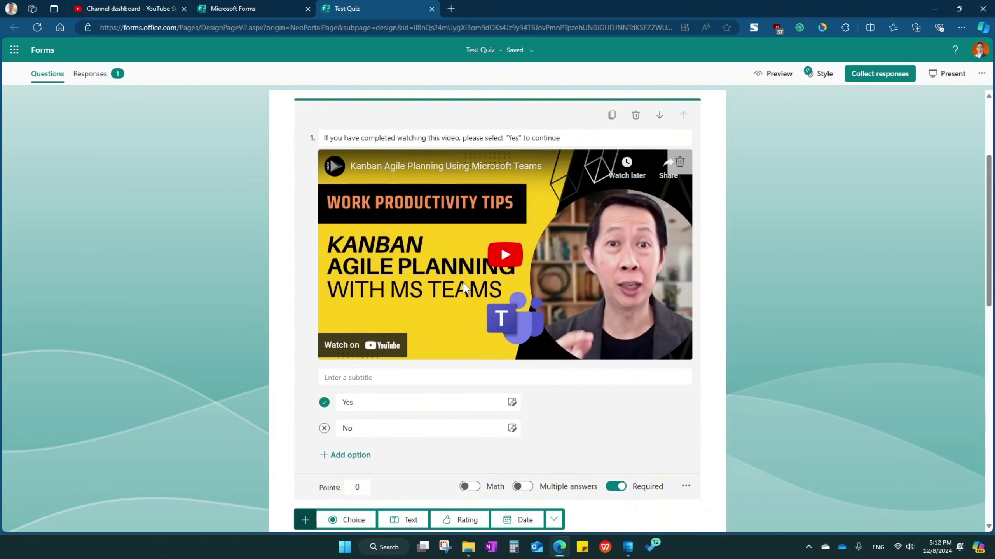
pyautogui.scroll(-3, 440, 295)
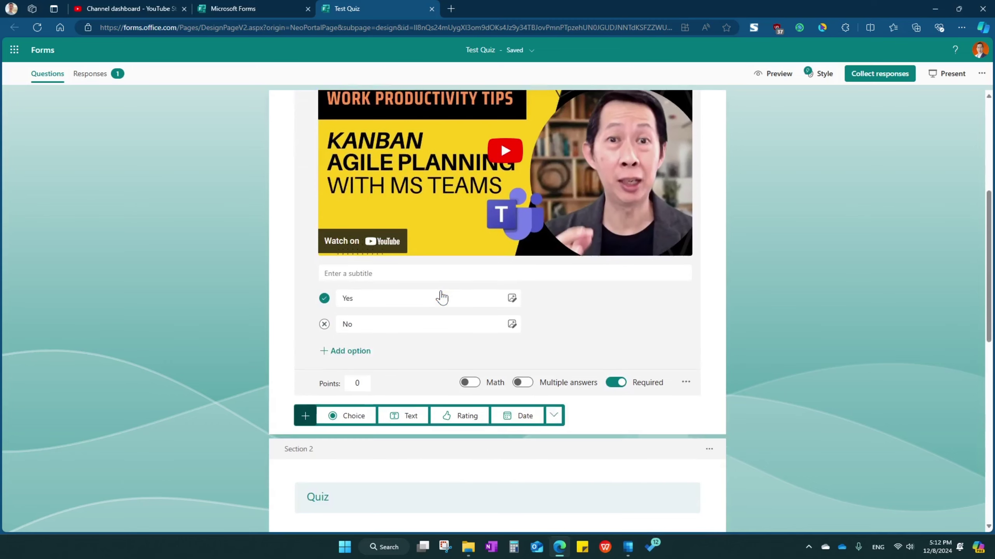
pyautogui.scroll(3, 441, 297)
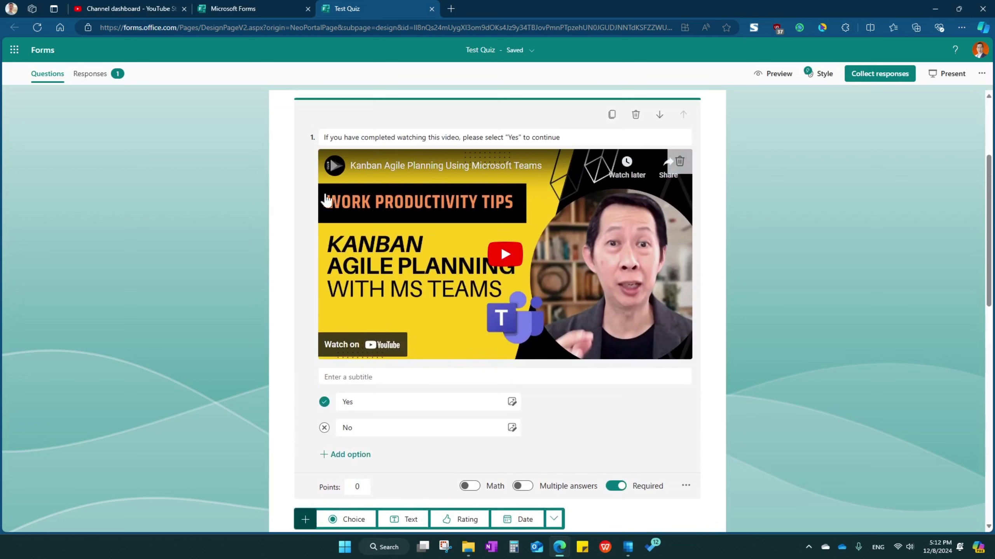
pyautogui.scroll(-3, 484, 193)
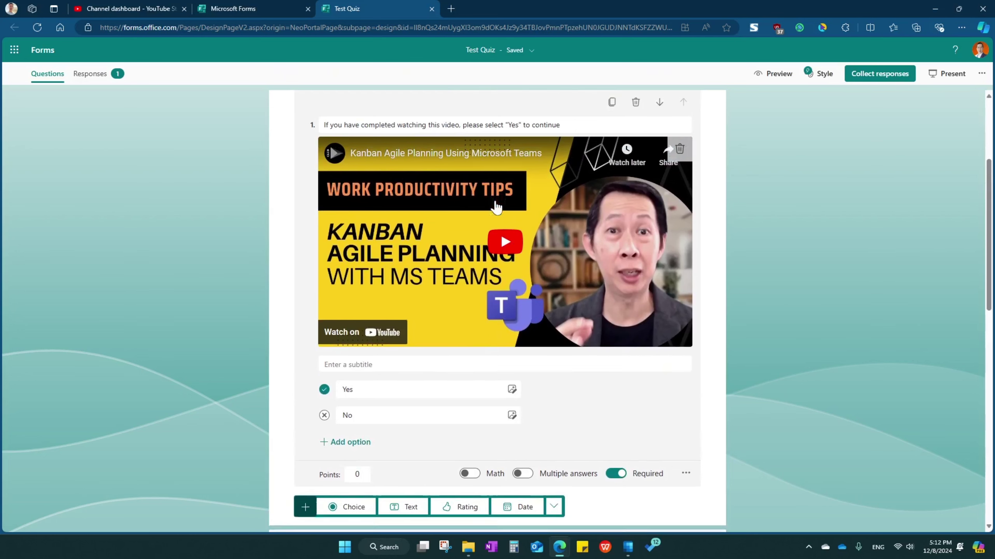
pyautogui.scroll(3, 485, 194)
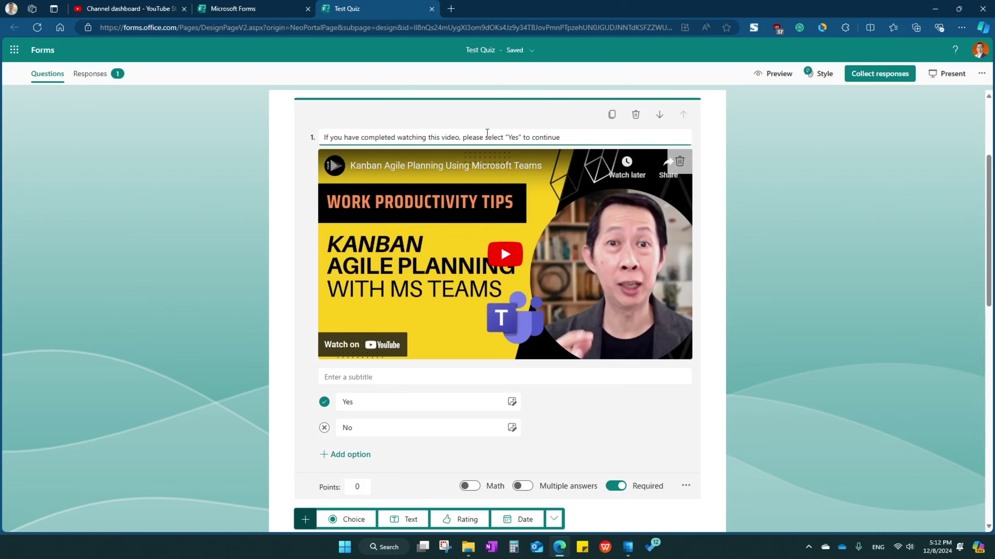
pyautogui.scroll(-3, 462, 232)
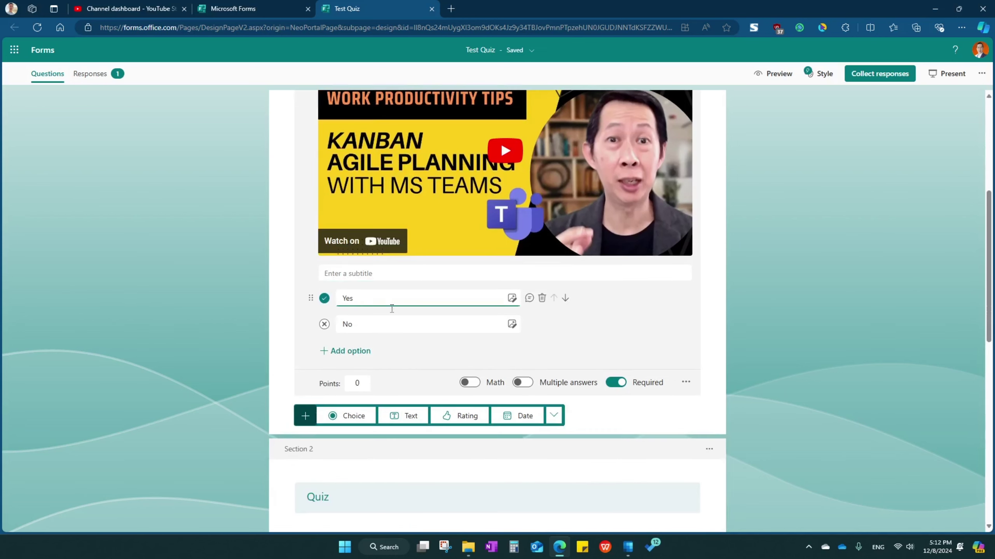
pyautogui.scroll(-4, 595, 333)
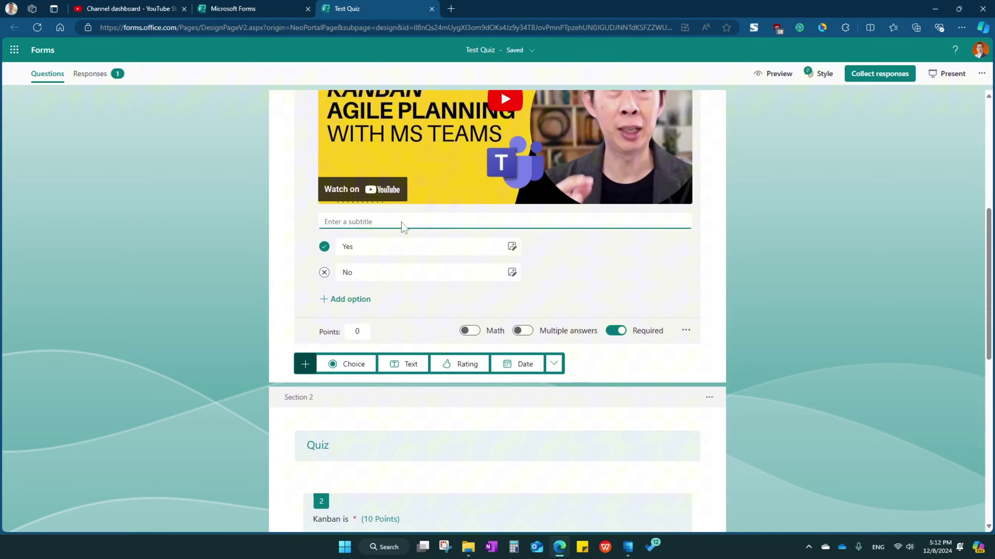
pyautogui.scroll(4, 581, 280)
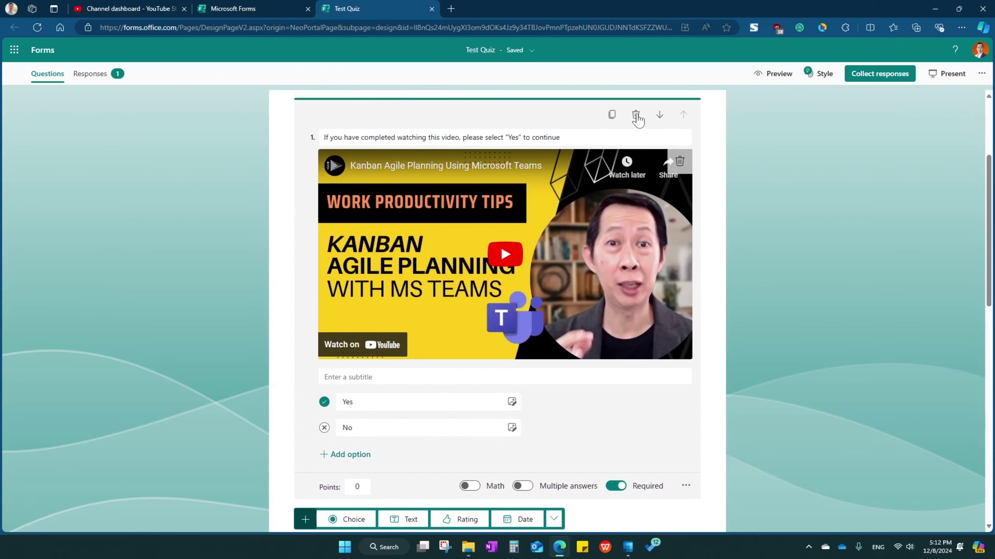
pyautogui.scroll(1, 612, 198)
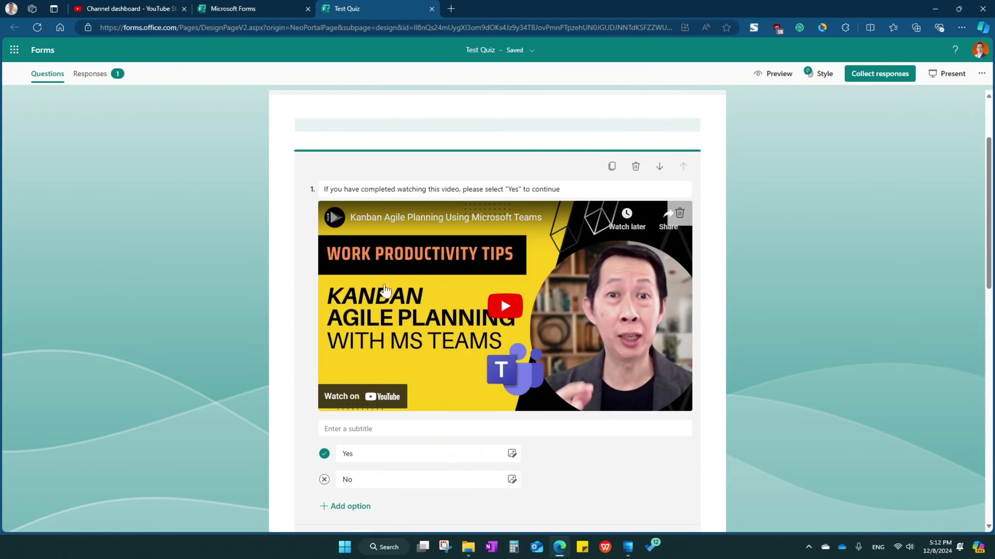
pyautogui.click(275, 230)
pyautogui.scroll(3, 502, 159)
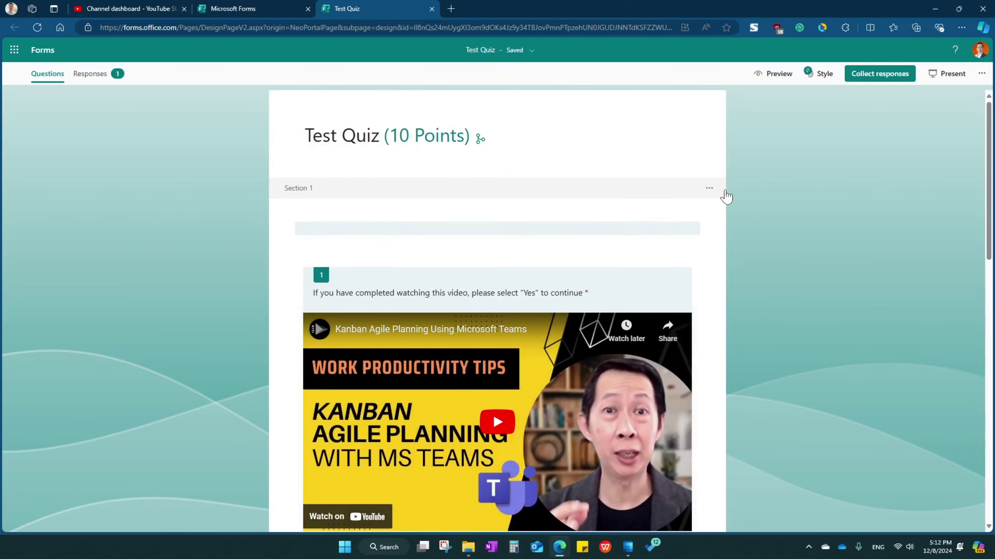
pyautogui.click(709, 188)
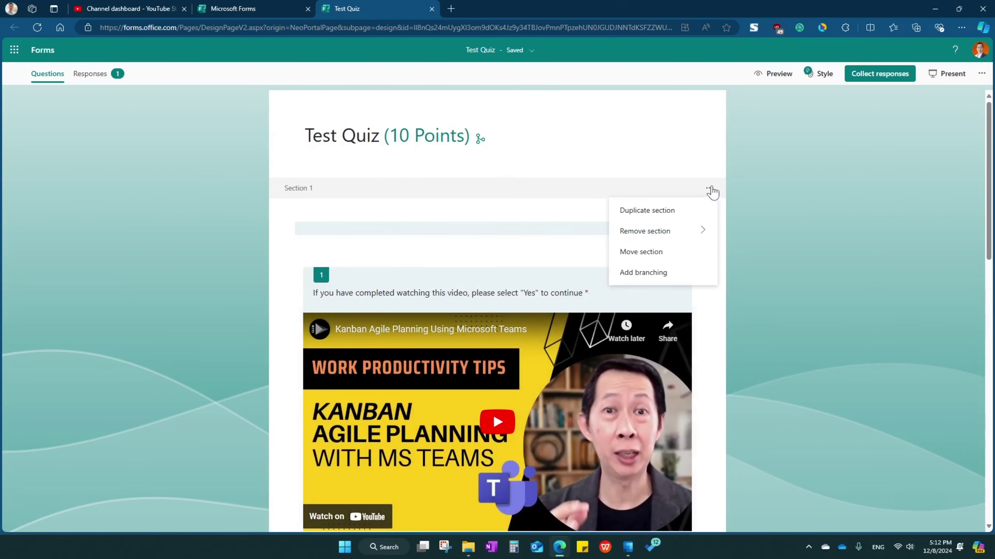
pyautogui.click(646, 272)
pyautogui.scroll(-1, 649, 282)
pyautogui.scroll(1, 648, 282)
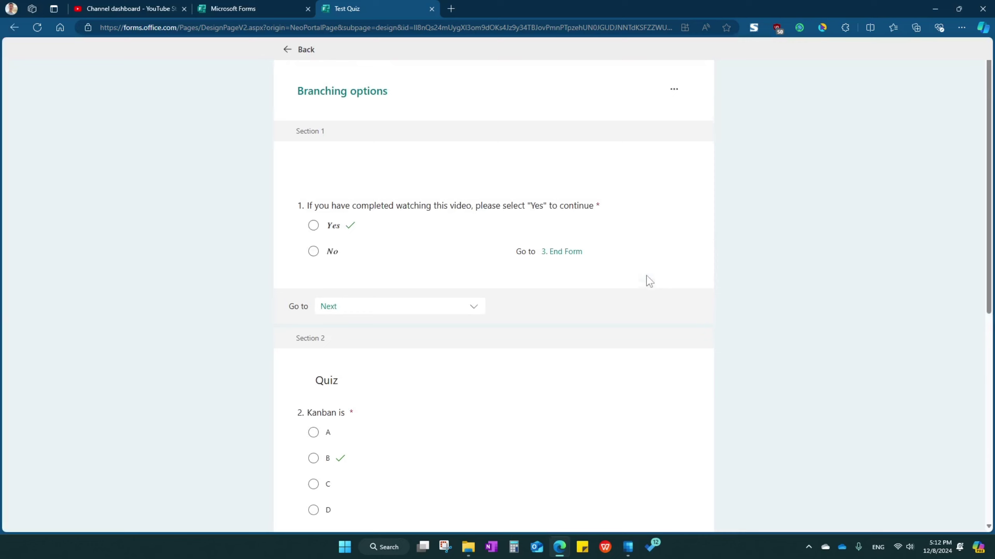
pyautogui.click(427, 231)
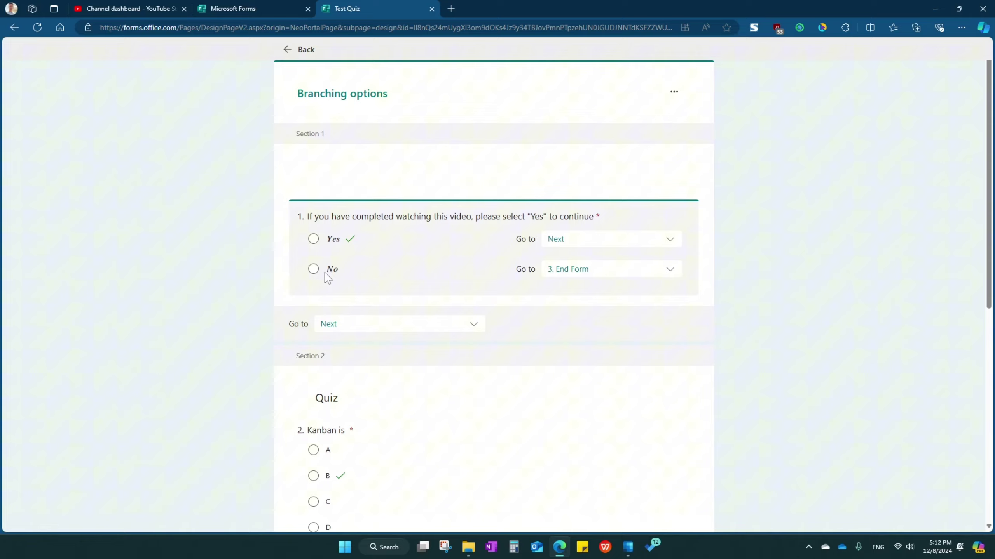
pyautogui.scroll(-8, 580, 281)
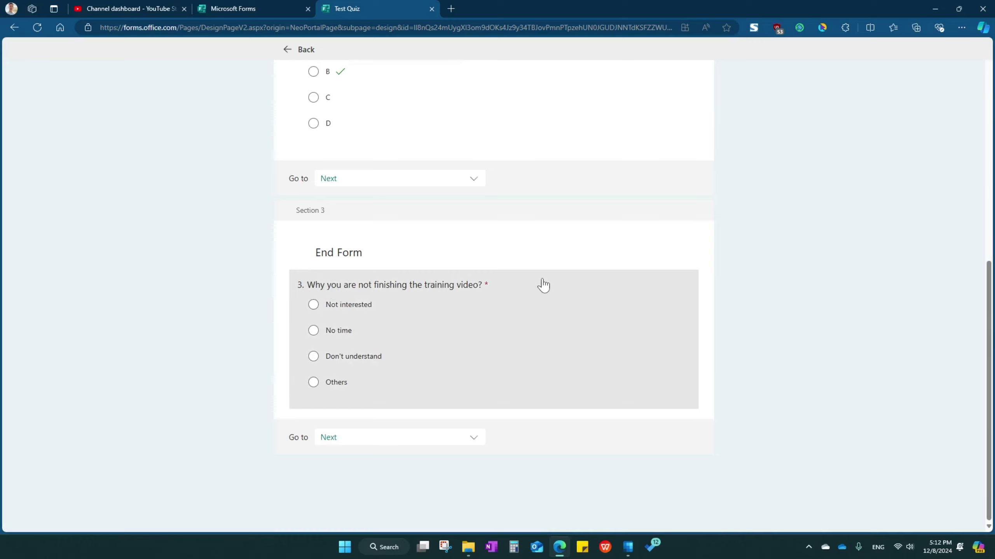
pyautogui.scroll(4, 583, 306)
pyautogui.scroll(4, 582, 306)
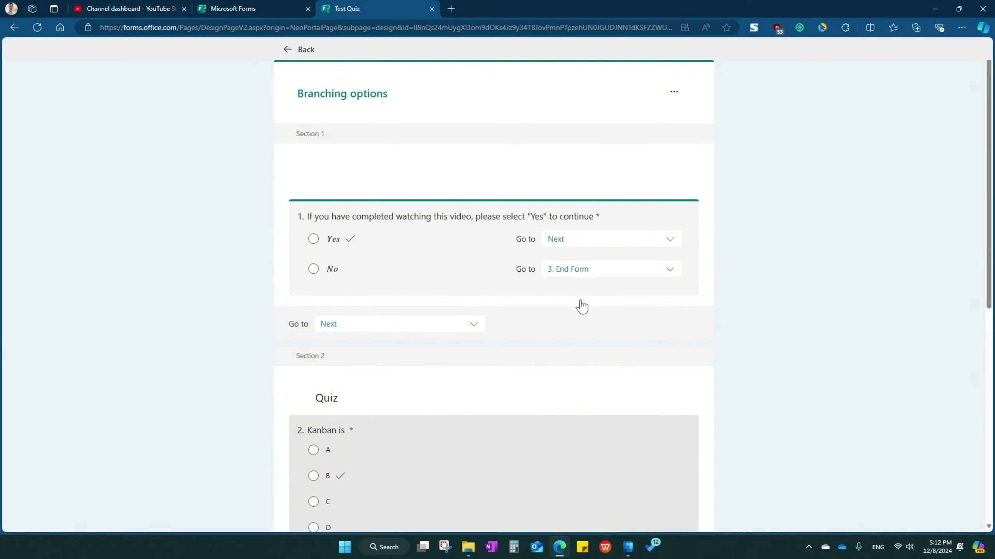
pyautogui.scroll(-2, 575, 297)
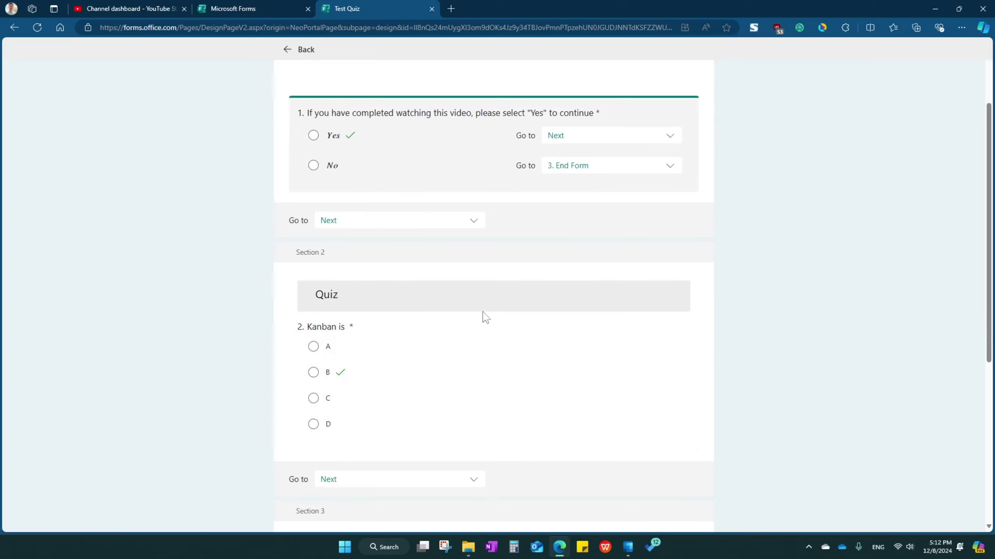
pyautogui.scroll(2, 485, 318)
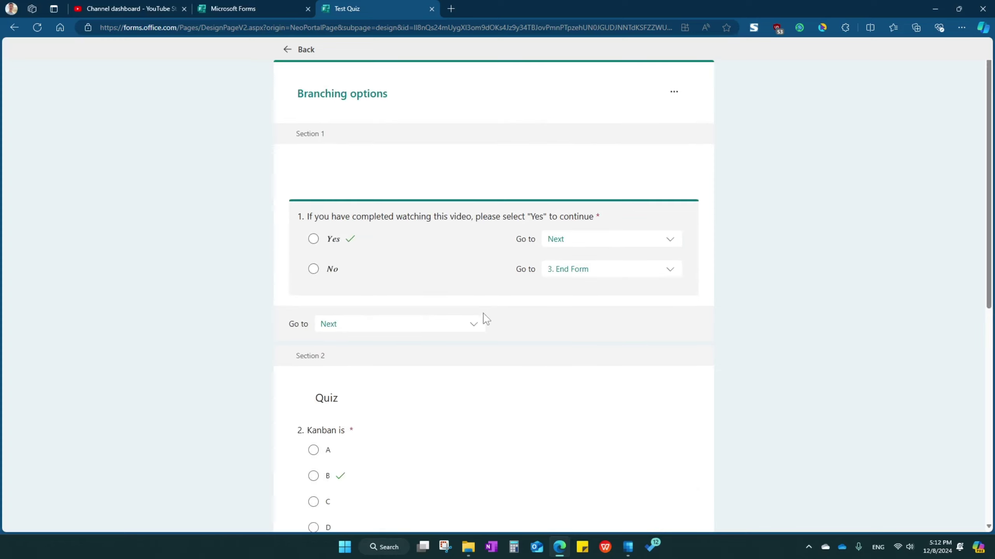
# In the Kanban question, mark B as correct and add a fifth option E.
pyautogui.click(289, 50)
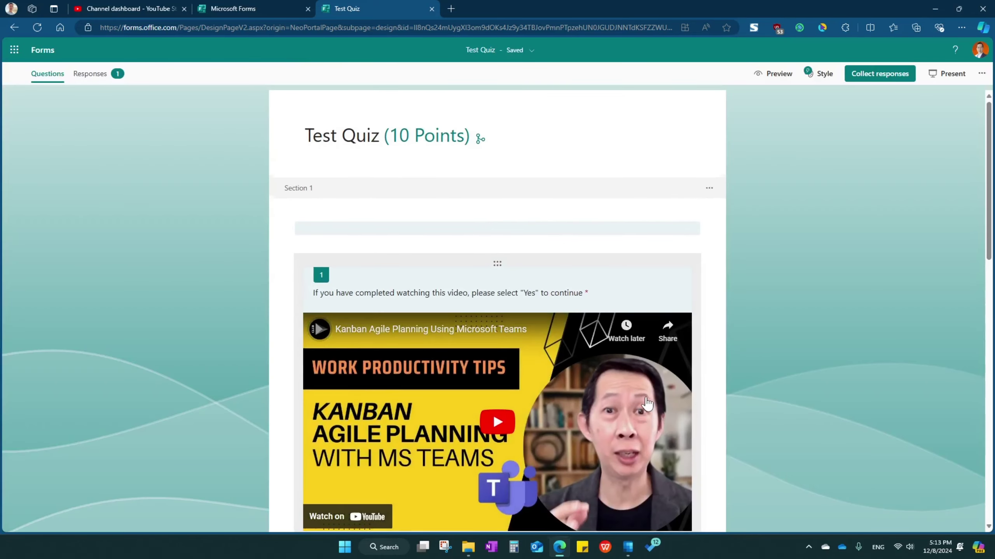
pyautogui.scroll(-5, 645, 403)
pyautogui.scroll(-4, 646, 402)
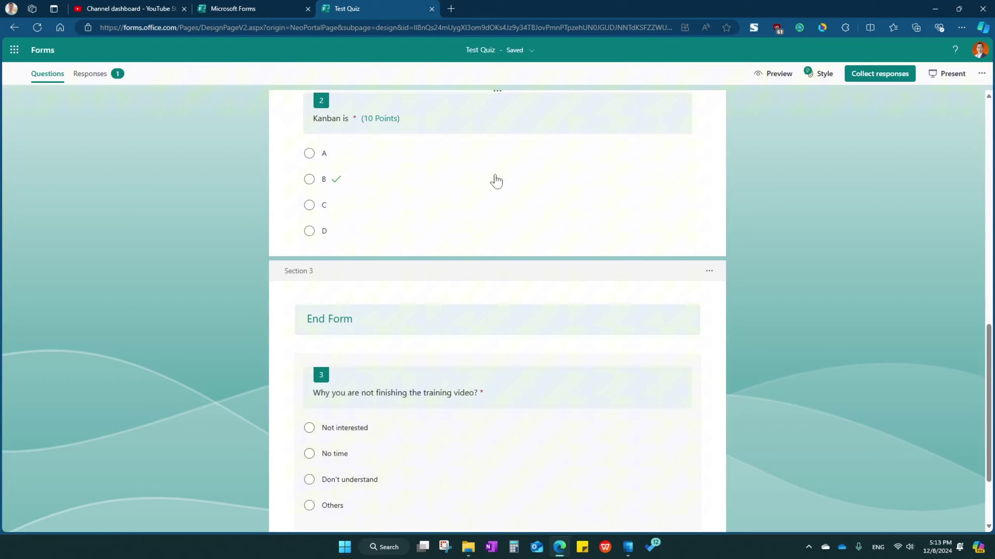
pyautogui.scroll(3, 504, 295)
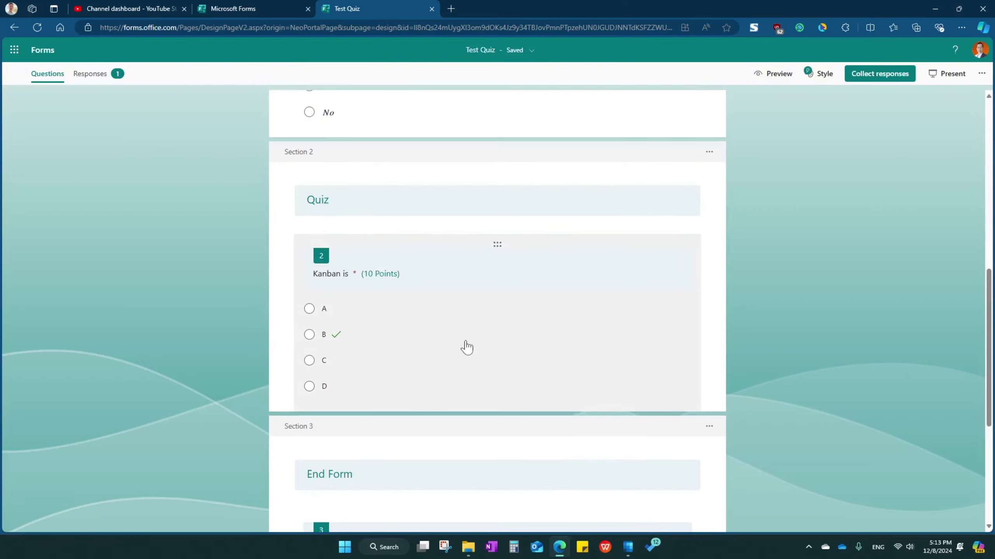
pyautogui.click(655, 298)
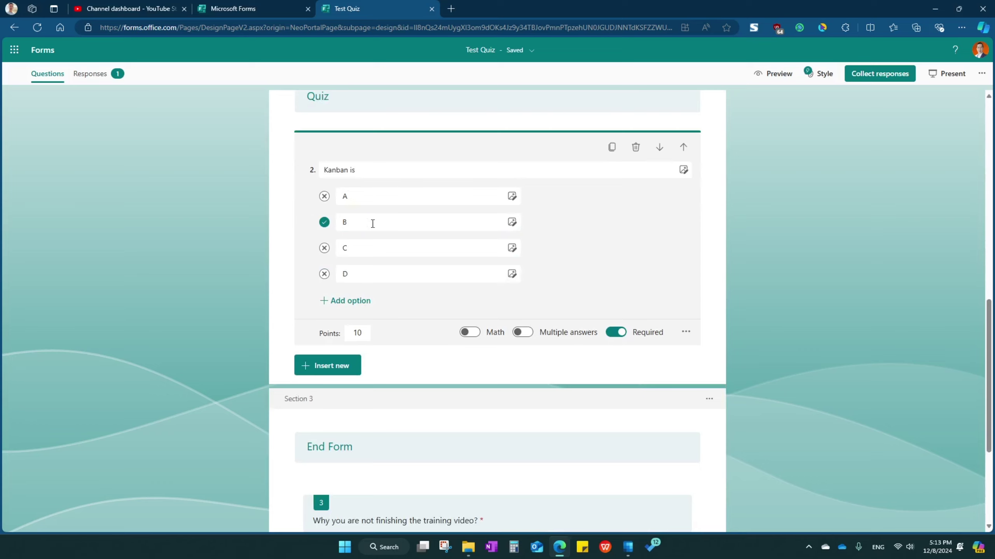
pyautogui.click(352, 194)
pyautogui.click(324, 222)
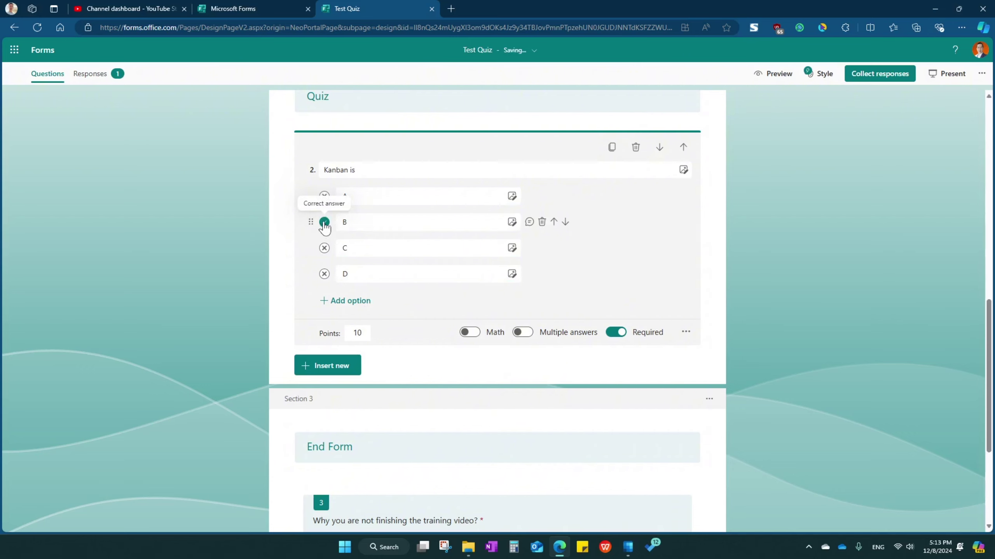
pyautogui.click(347, 302)
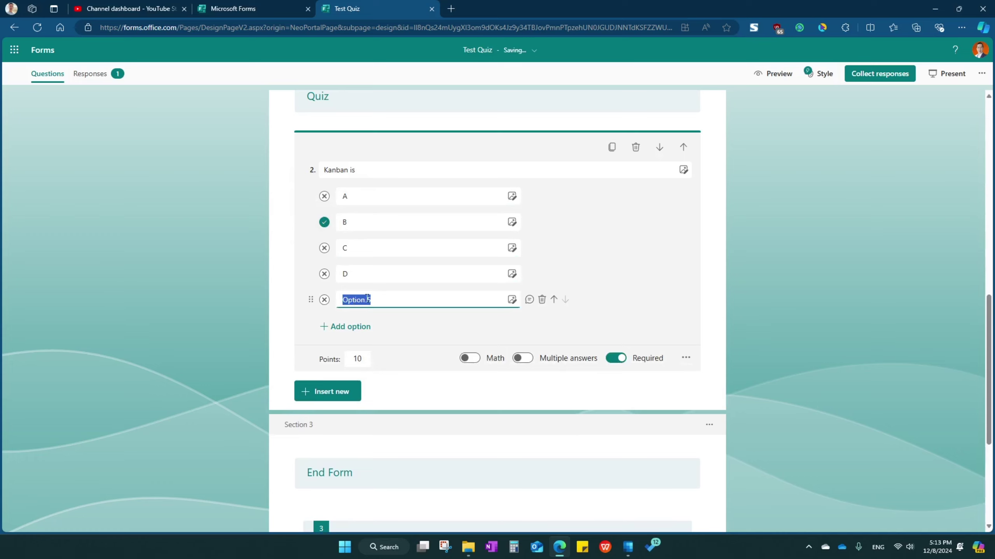
pyautogui.write('E')
pyautogui.click(591, 308)
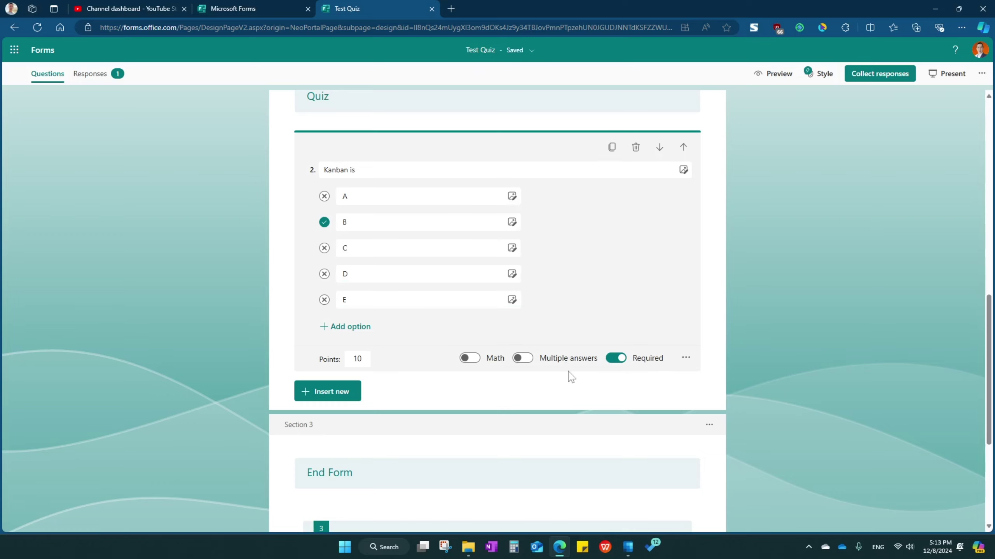
# Try multiple answers with D correct and an exact count, then revert to single answer.
pyautogui.click(527, 364)
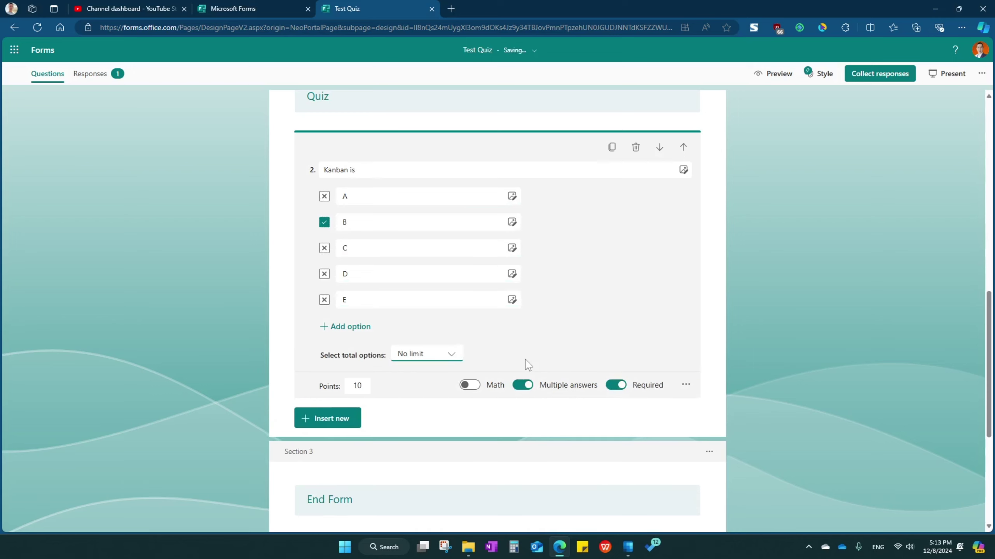
pyautogui.click(324, 274)
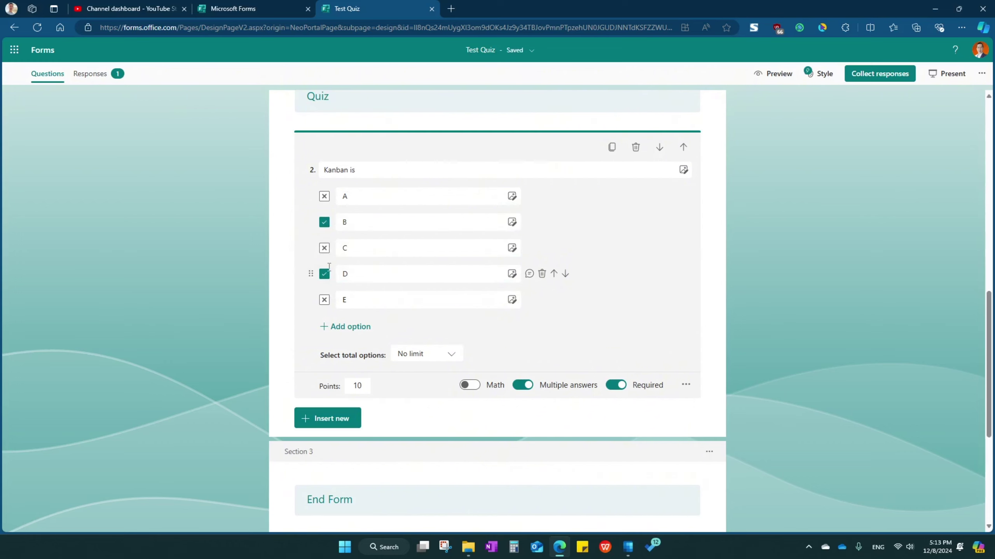
pyautogui.click(447, 359)
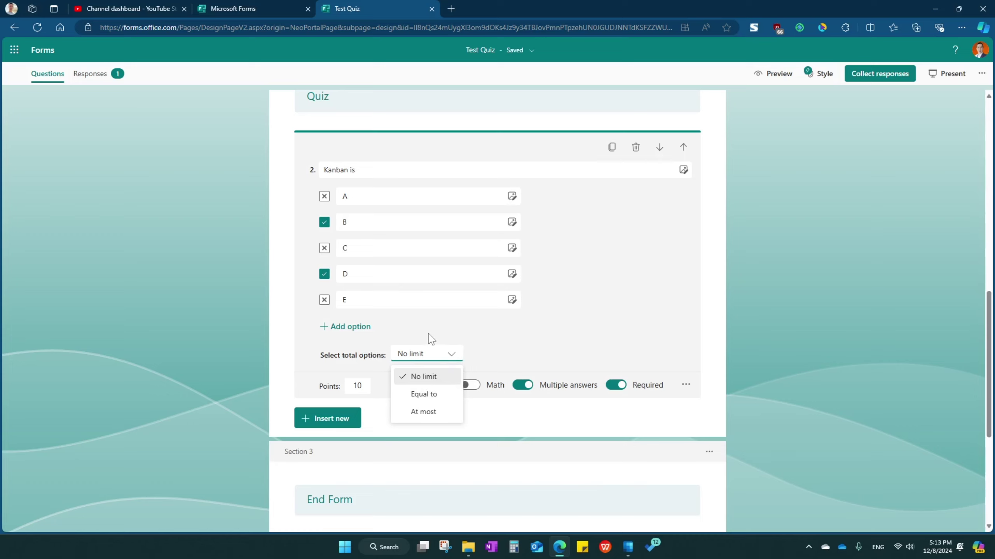
pyautogui.click(425, 394)
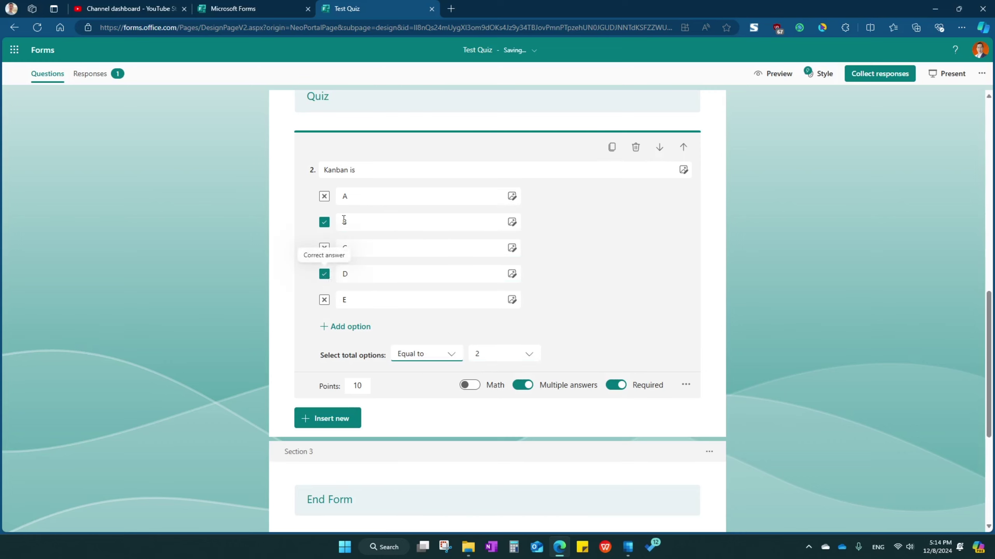
pyautogui.click(375, 198)
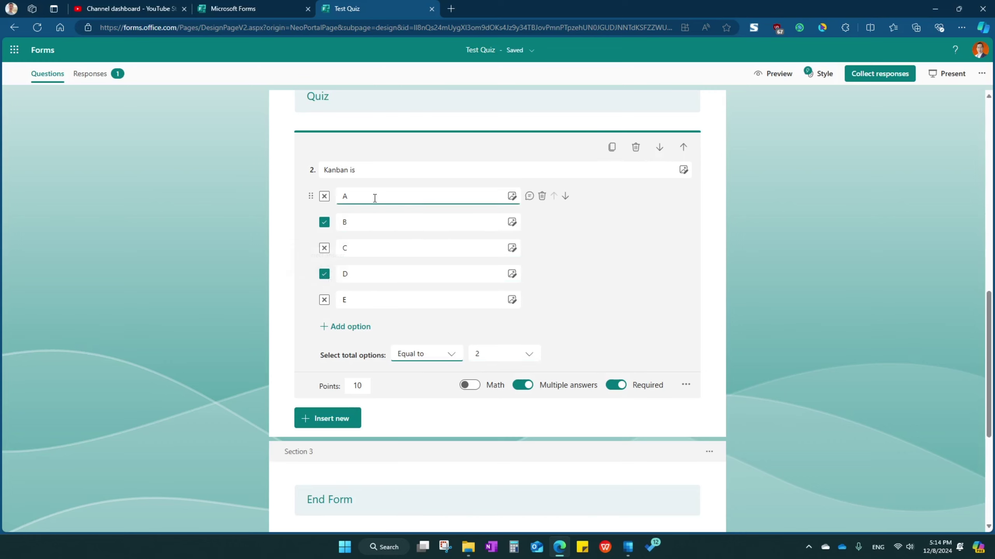
pyautogui.click(450, 355)
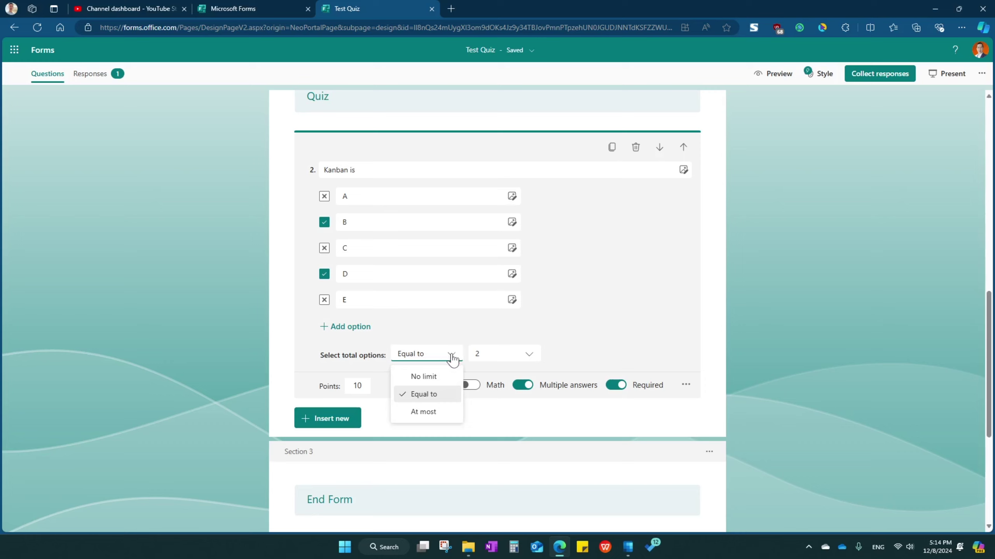
pyautogui.click(431, 376)
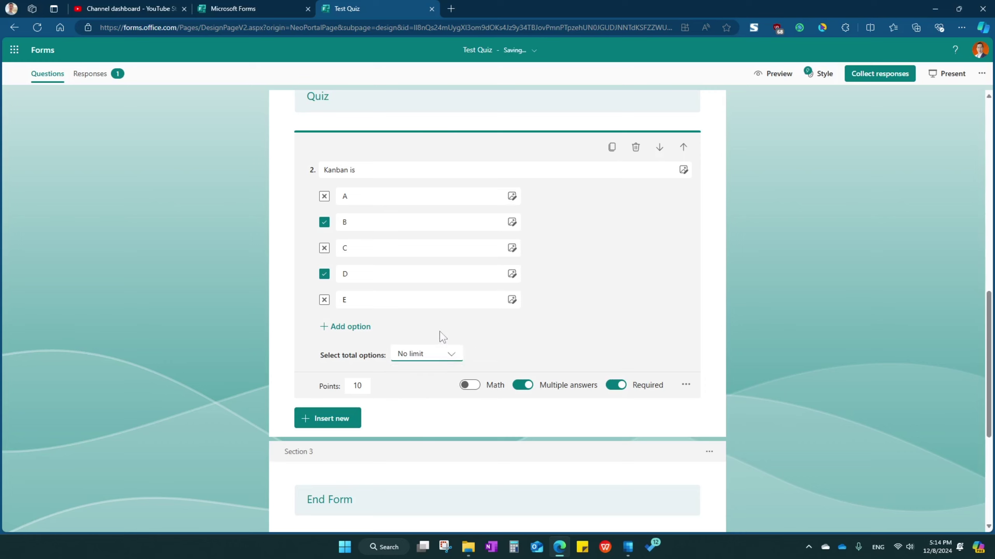
pyautogui.click(522, 386)
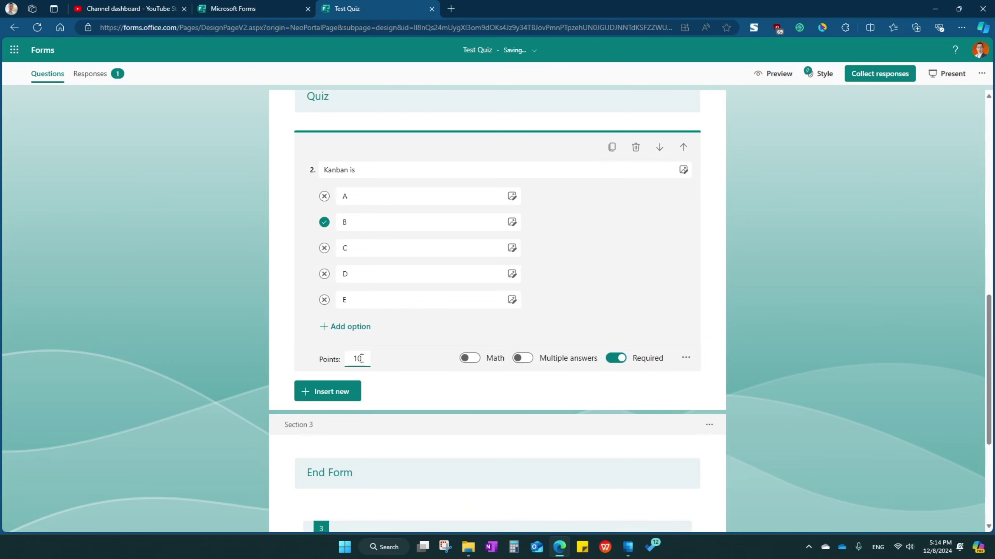
# Set the Kanban question's score to 10 points.
pyautogui.moveTo(361, 359); pyautogui.dragTo(351, 359)
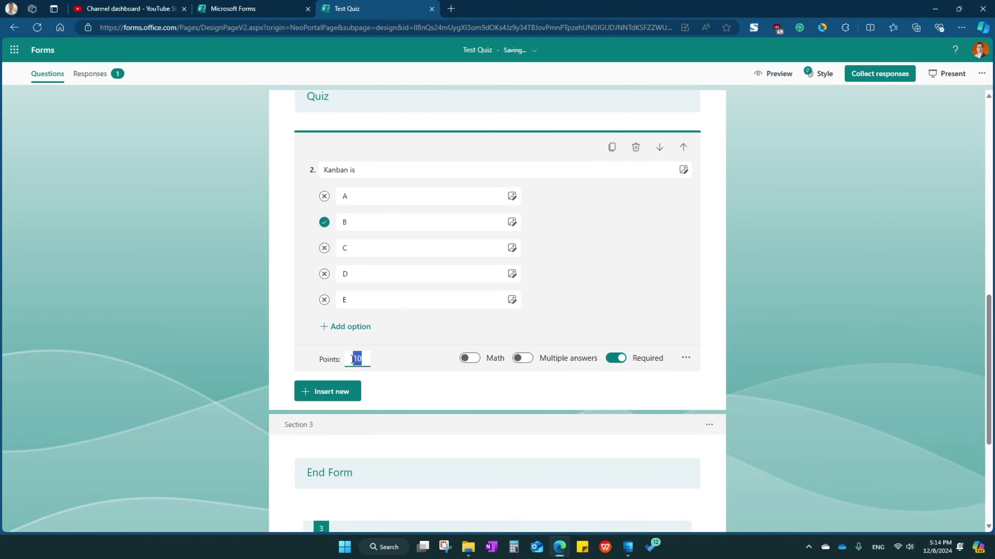
pyautogui.click(453, 325)
pyautogui.scroll(-4, 612, 335)
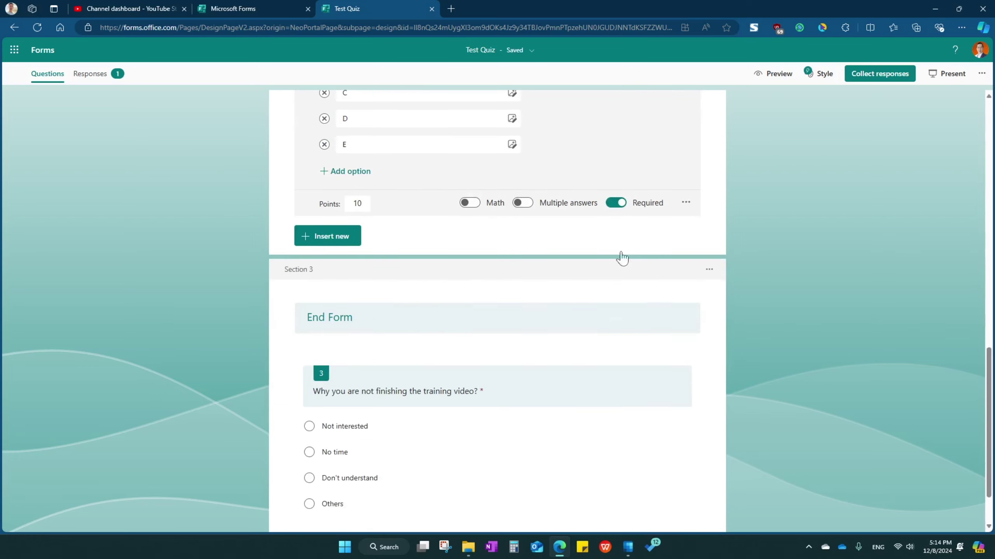
pyautogui.scroll(3, 582, 256)
pyautogui.scroll(-2, 582, 256)
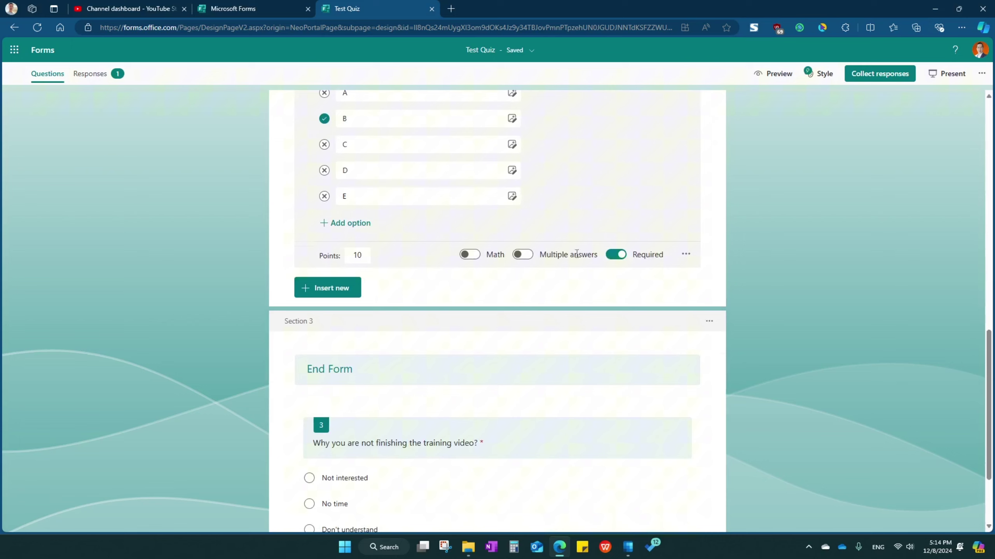
# Insert a Text question titled 'Long Text Question' with Long answer enabled.
pyautogui.click(345, 290)
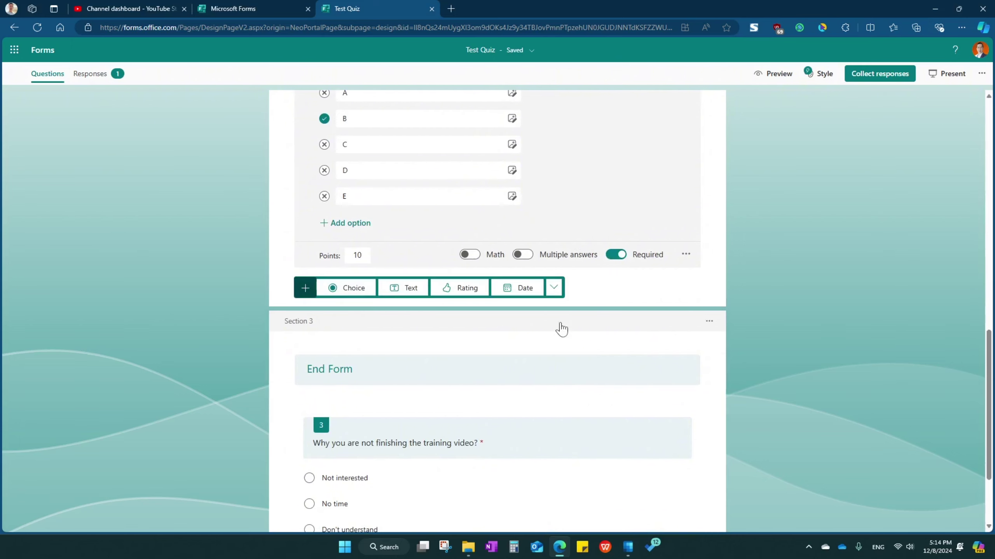
pyautogui.click(405, 289)
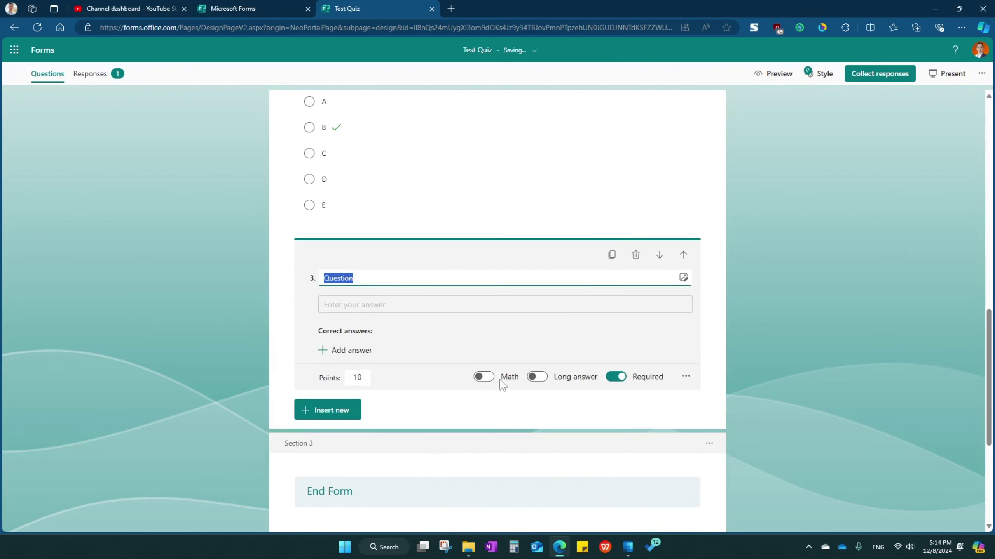
pyautogui.click(397, 277)
pyautogui.write('Long T')
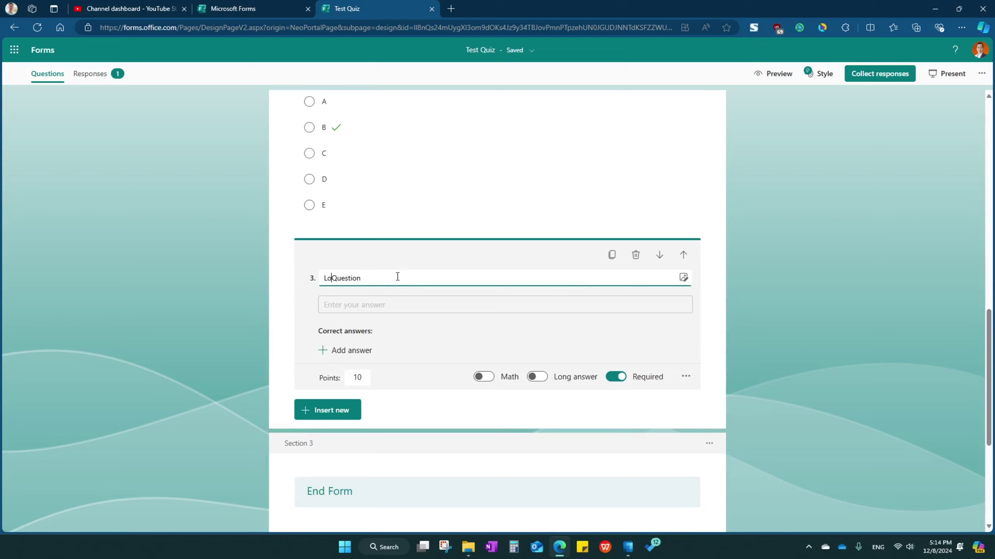
pyautogui.write('e')
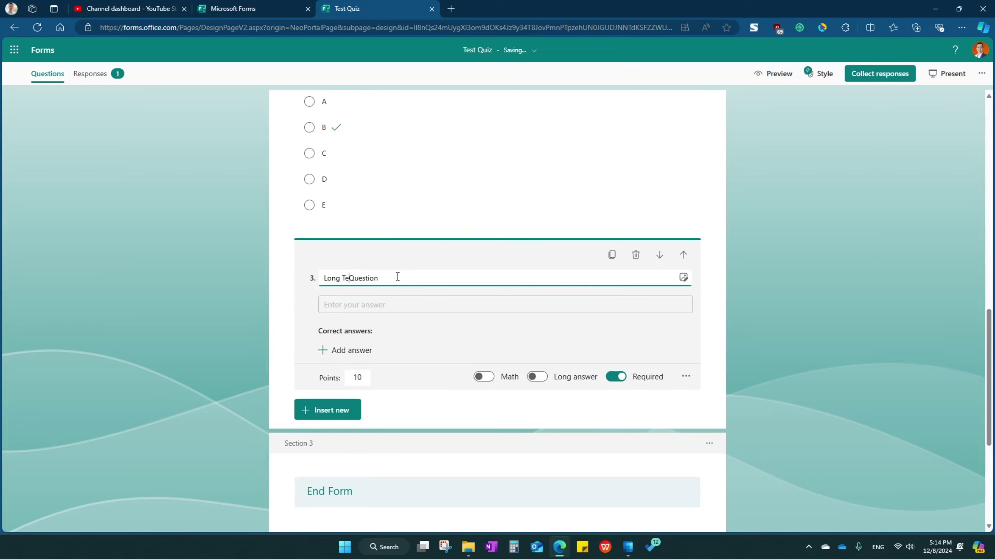
pyautogui.write('xt')
pyautogui.click(536, 377)
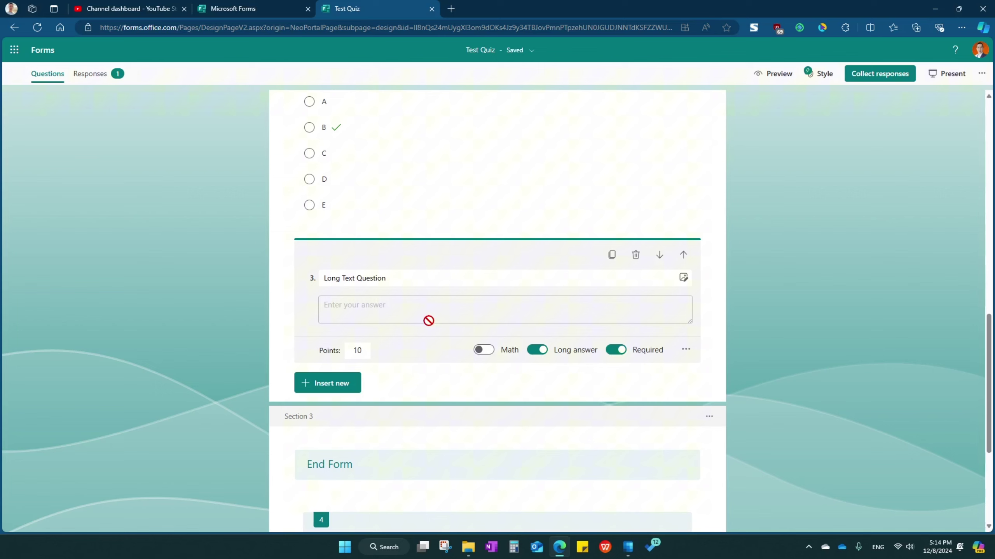
# Set question 3's score to 20 points.
pyautogui.scroll(-1, 470, 309)
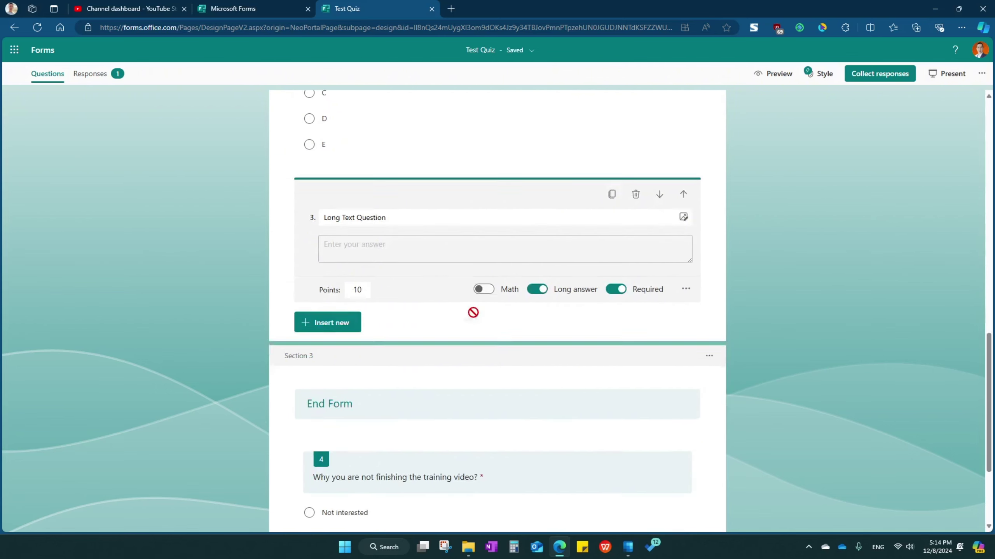
pyautogui.scroll(-2, 474, 314)
pyautogui.scroll(8, 475, 316)
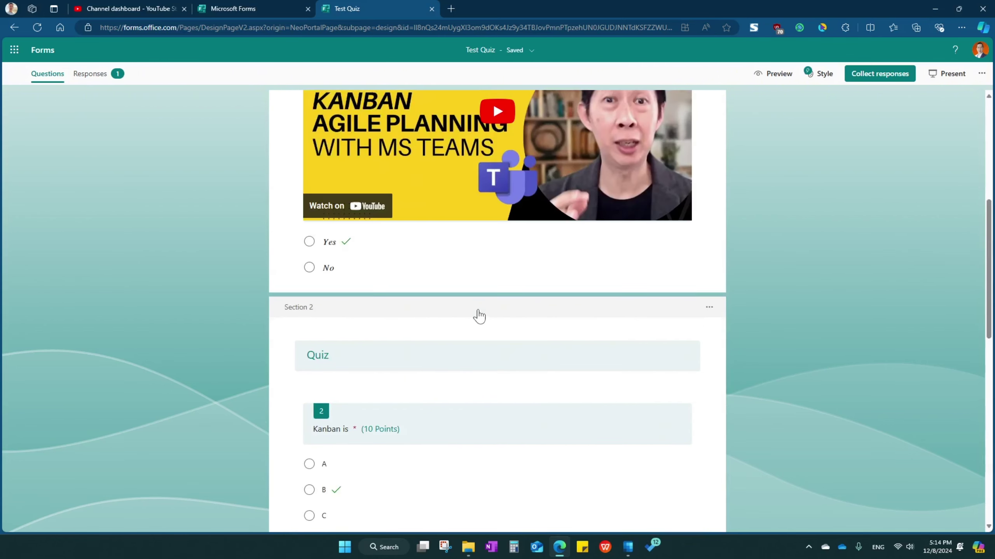
pyautogui.scroll(4, 479, 315)
pyautogui.scroll(-10, 478, 304)
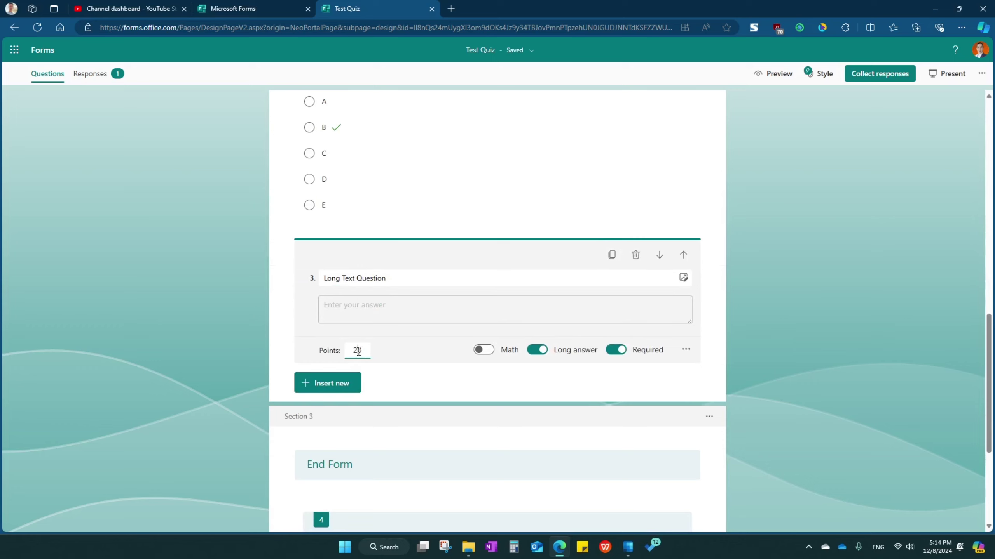
pyautogui.click(432, 387)
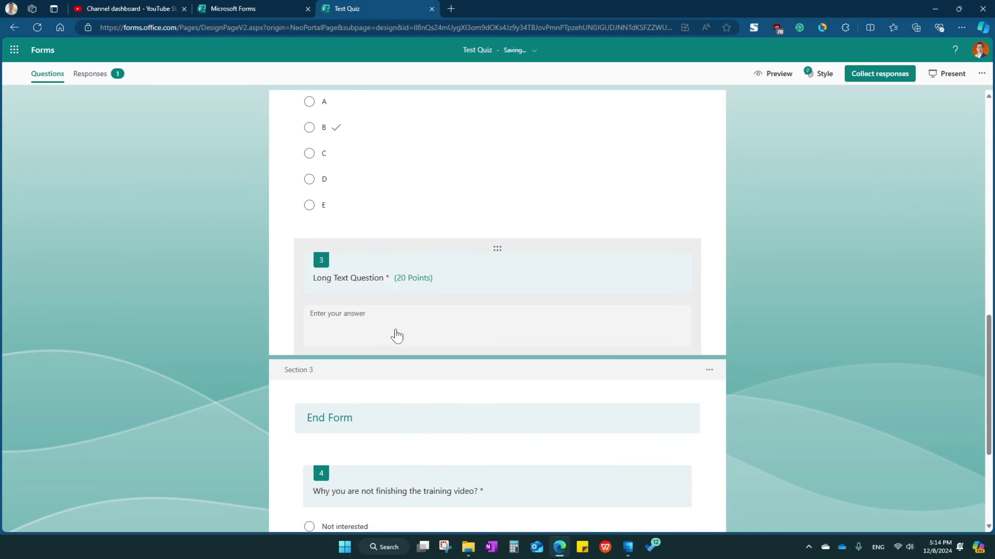
pyautogui.scroll(-3, 397, 336)
# Insert a Choice question after question 3 with options Op1, Op2 and Op3.
pyautogui.click(381, 231)
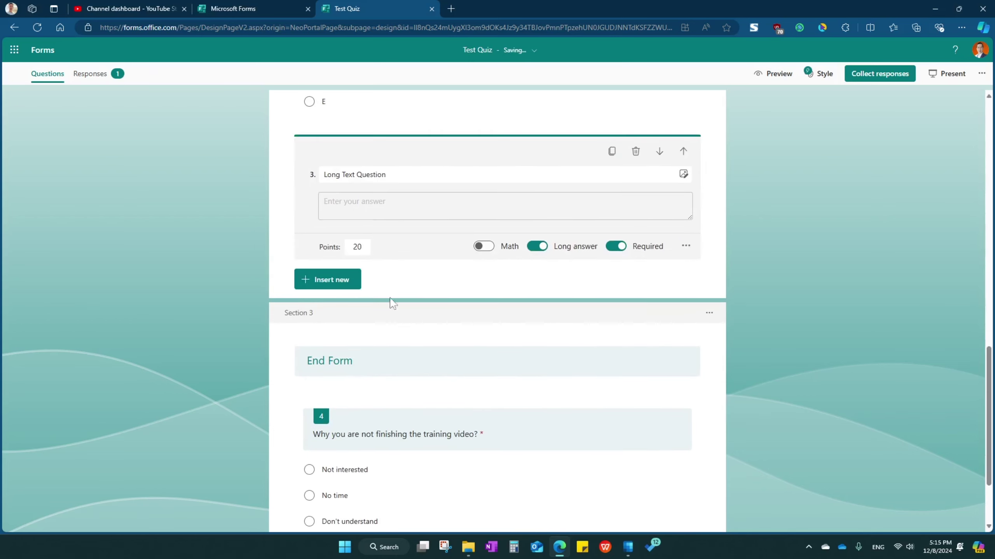
pyautogui.click(354, 282)
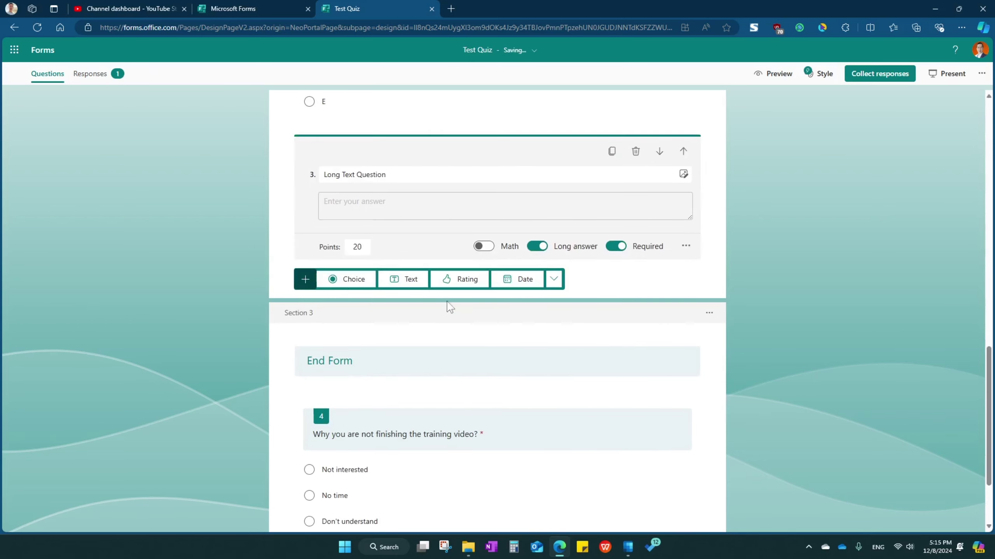
pyautogui.click(554, 280)
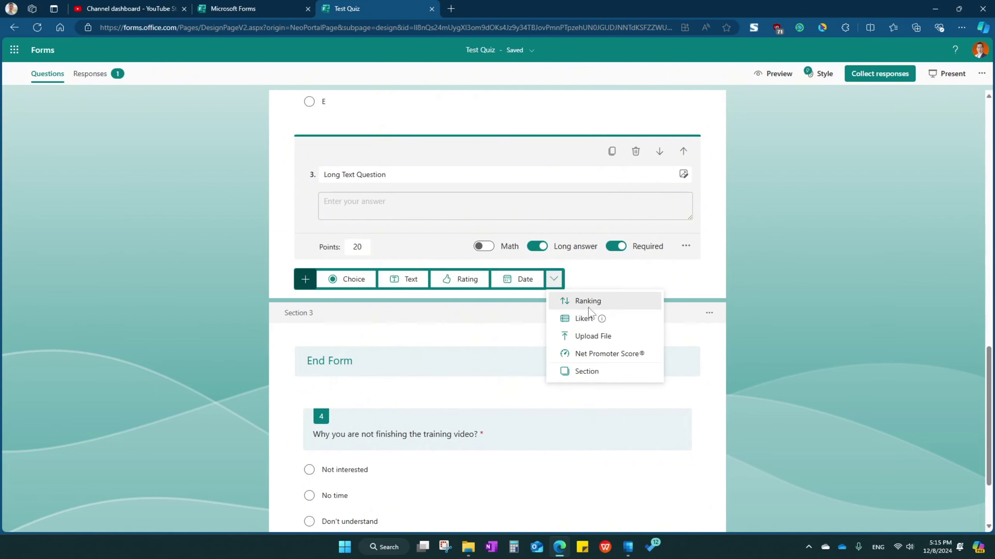
pyautogui.click(354, 279)
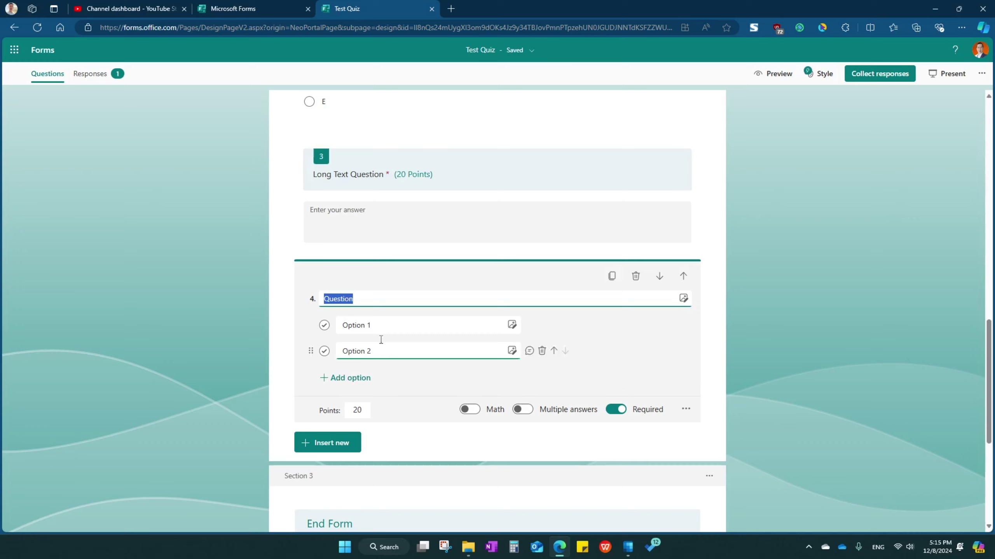
pyautogui.click(382, 325)
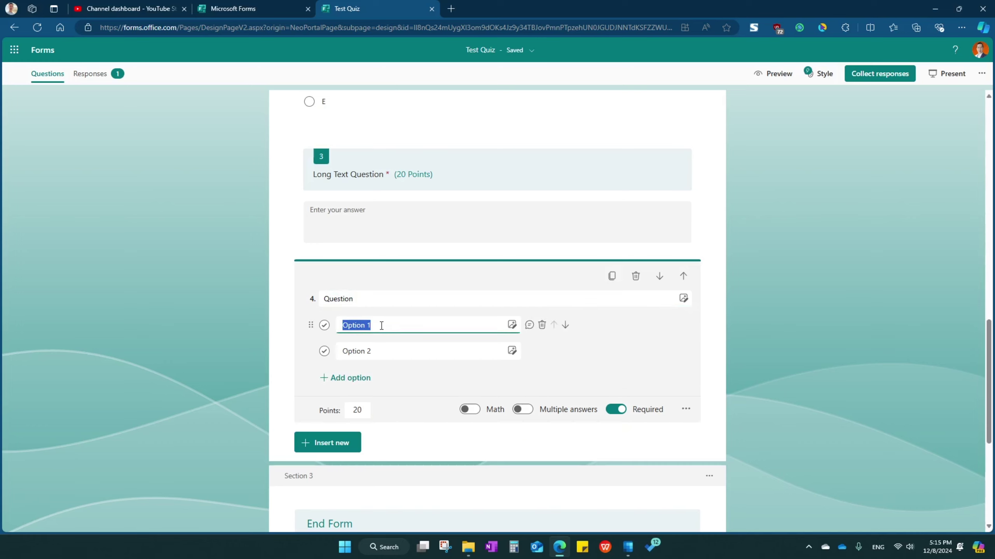
pyautogui.write('Op1')
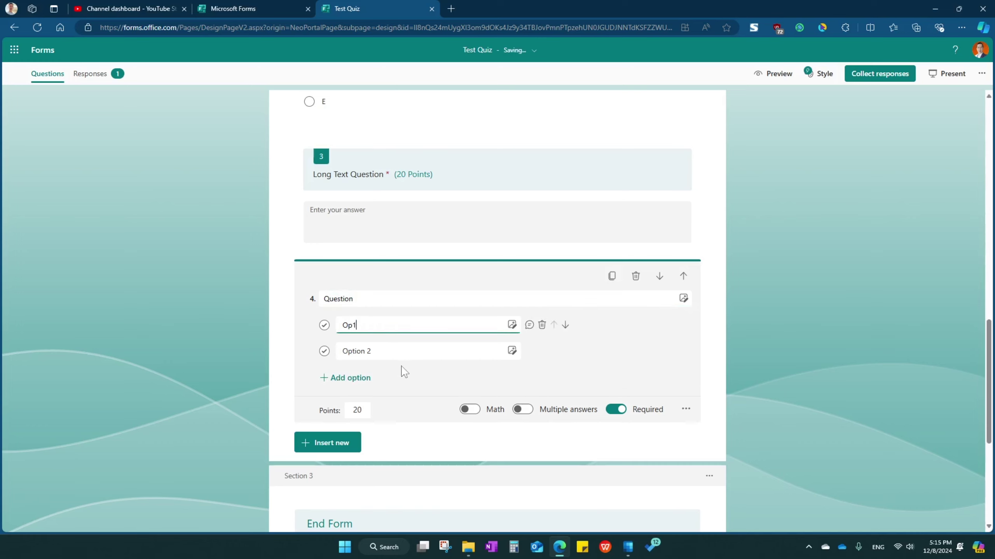
pyautogui.click(403, 352)
pyautogui.write('Op2')
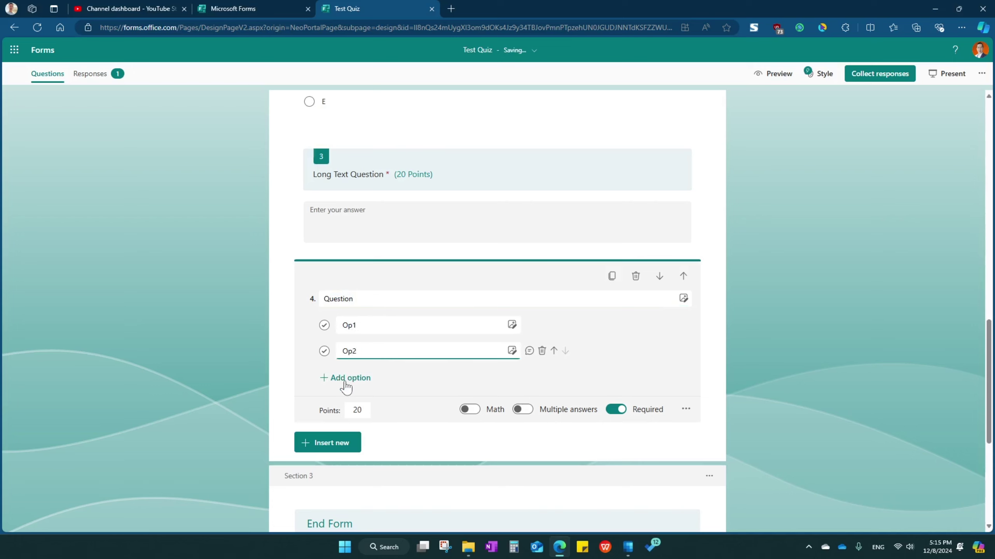
pyautogui.click(368, 379)
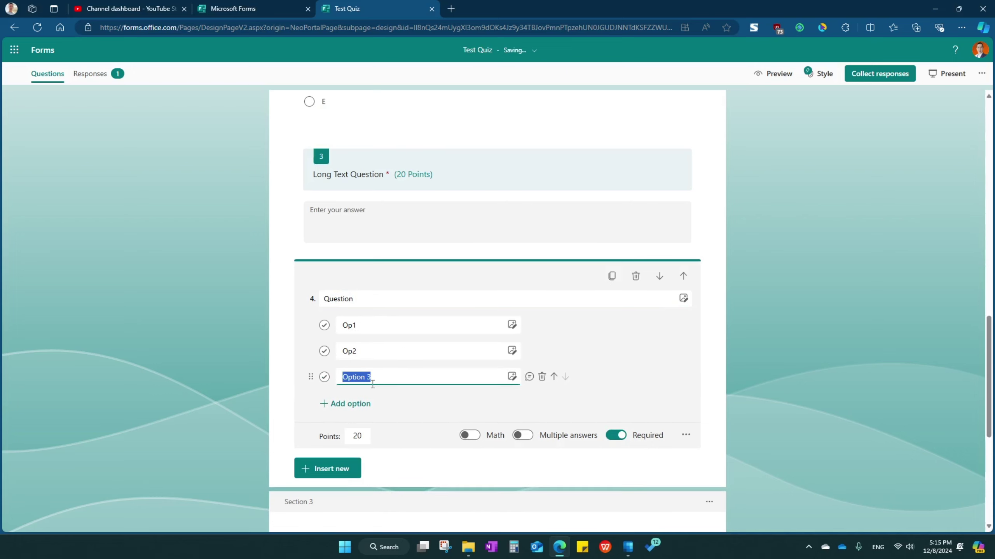
pyautogui.write('Op3')
# Title it 'Choose 2 of the below', mark Op2 and Op3 correct, require exactly two picks, worth 10 points.
pyautogui.click(367, 298)
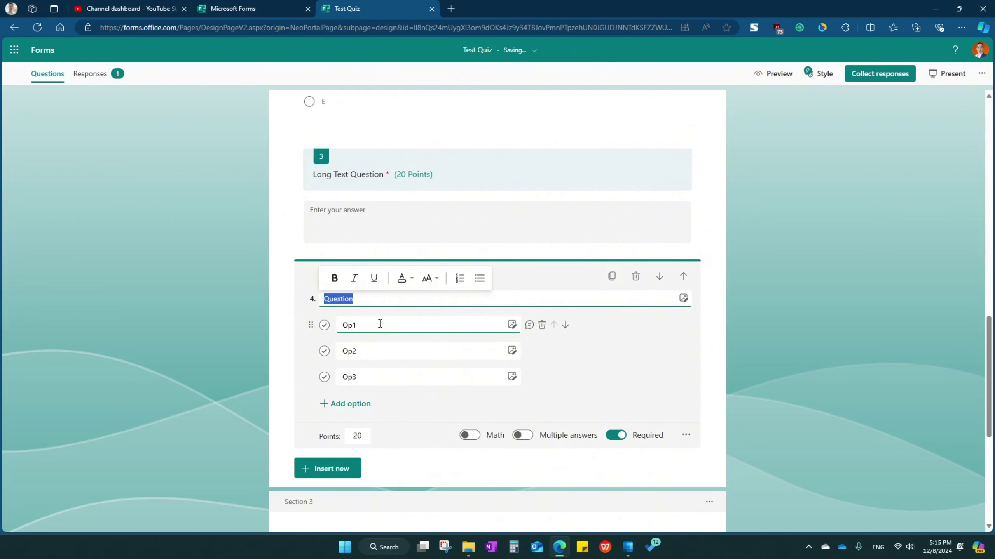
pyautogui.write('Choose 2 of th')
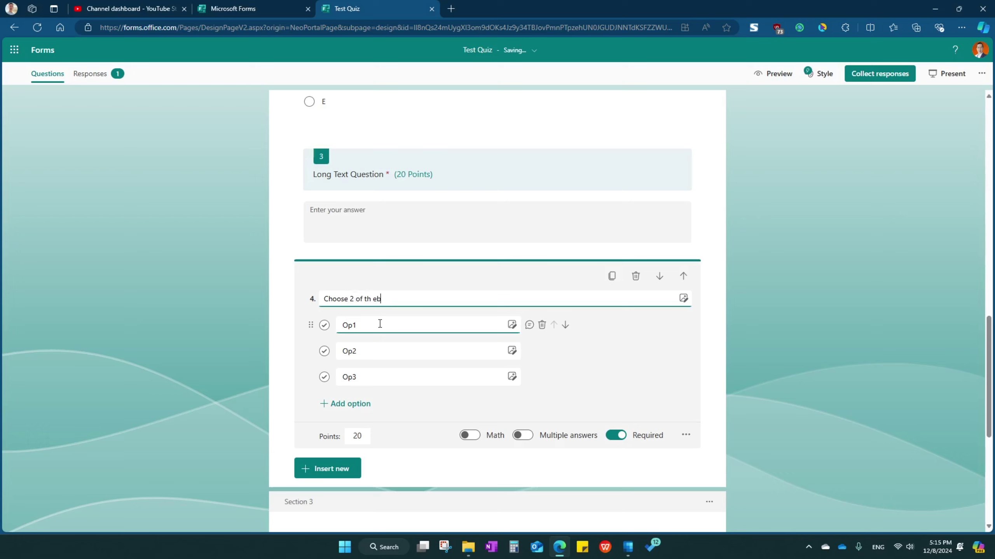
pyautogui.write('e below')
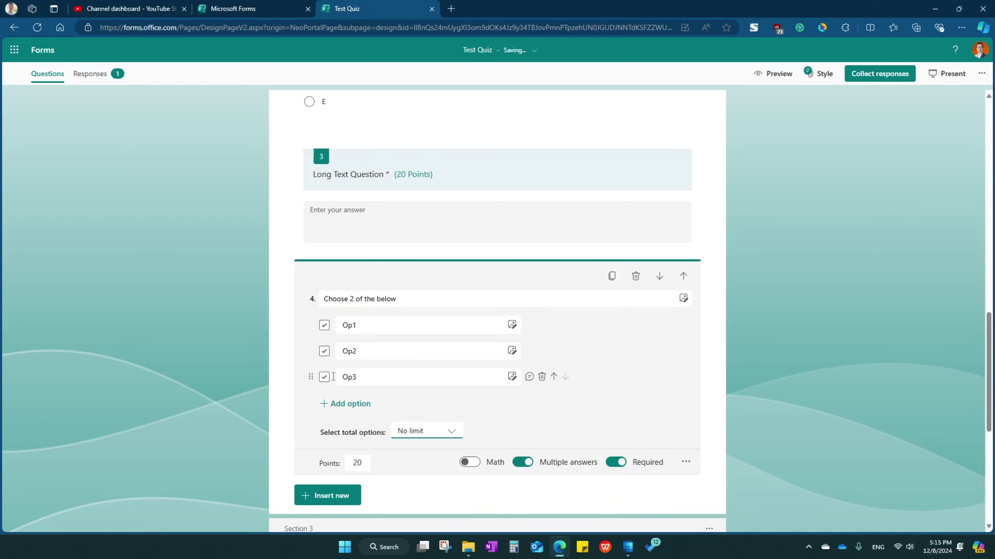
pyautogui.click(324, 377)
pyautogui.click(325, 351)
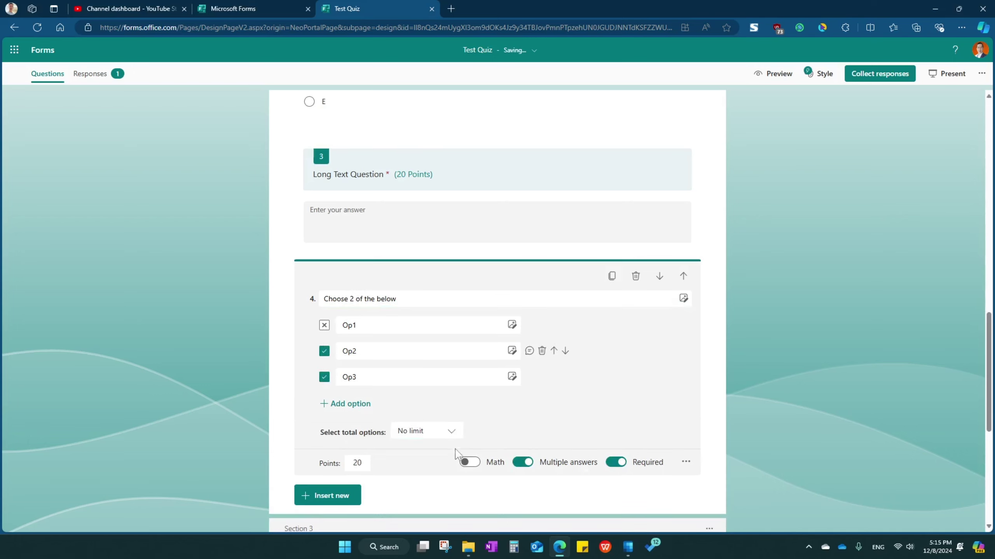
pyautogui.click(450, 432)
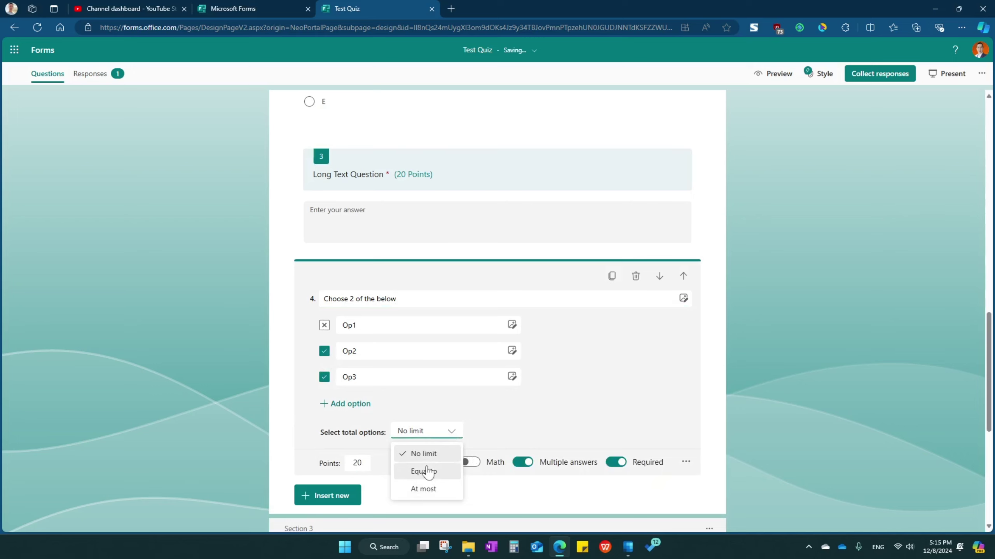
pyautogui.click(424, 471)
pyautogui.scroll(-1, 578, 424)
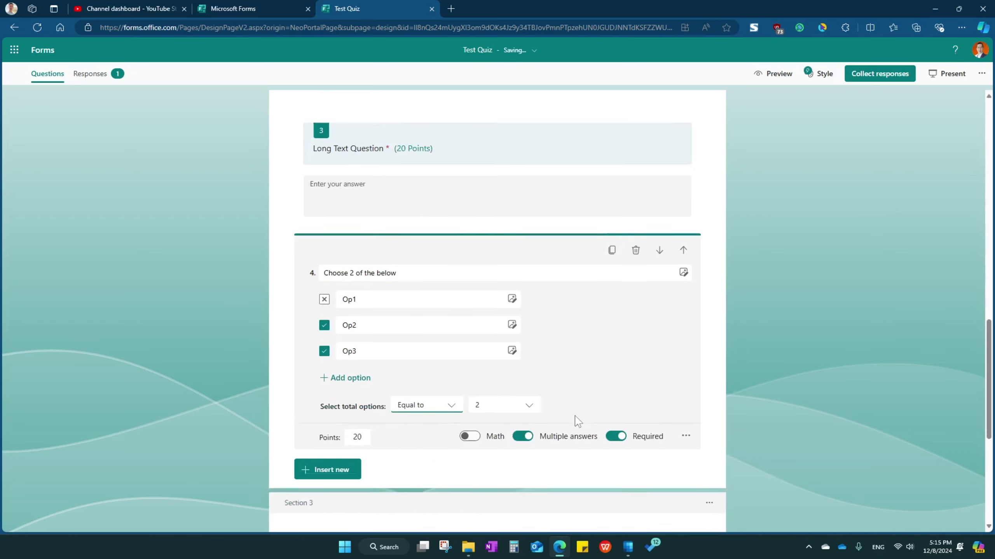
pyautogui.click(358, 411)
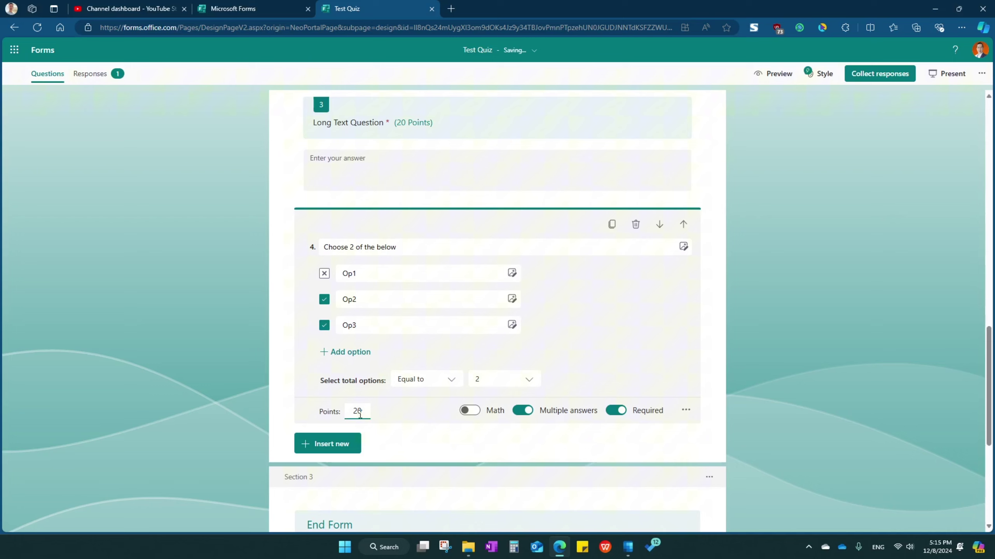
# Close question 4's editor and scroll through the quiz, now totalling 40 points.
pyautogui.click(431, 437)
pyautogui.scroll(-2, 433, 439)
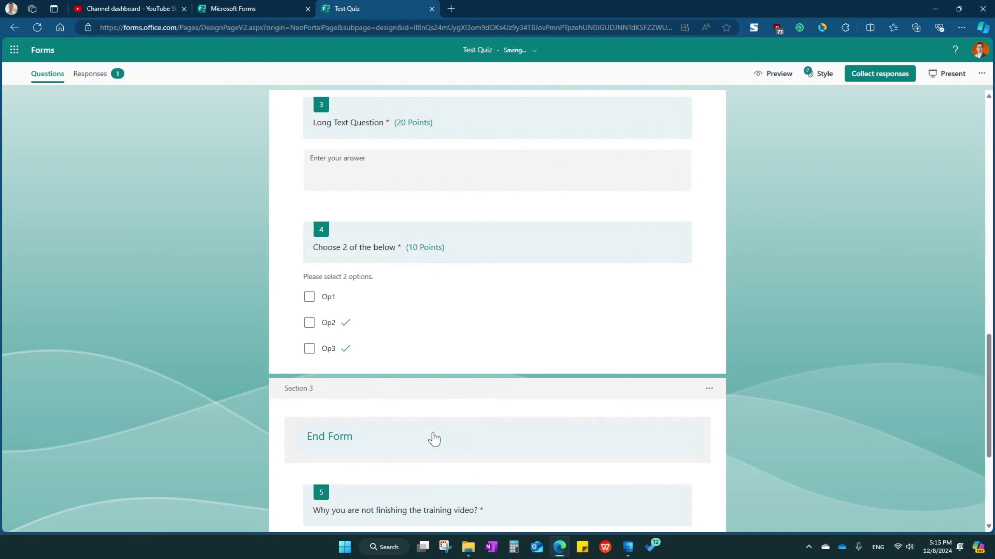
pyautogui.scroll(10, 445, 431)
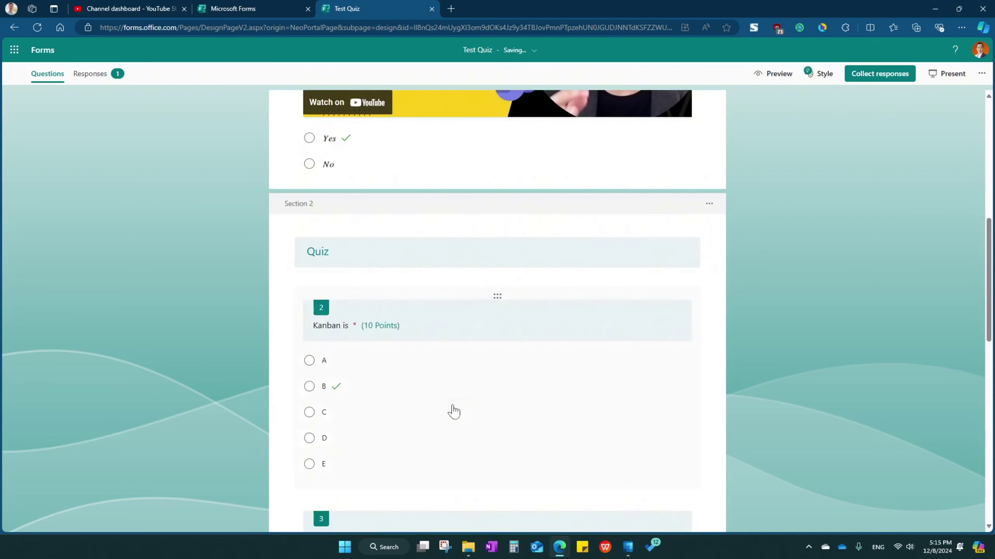
pyautogui.scroll(-10, 462, 281)
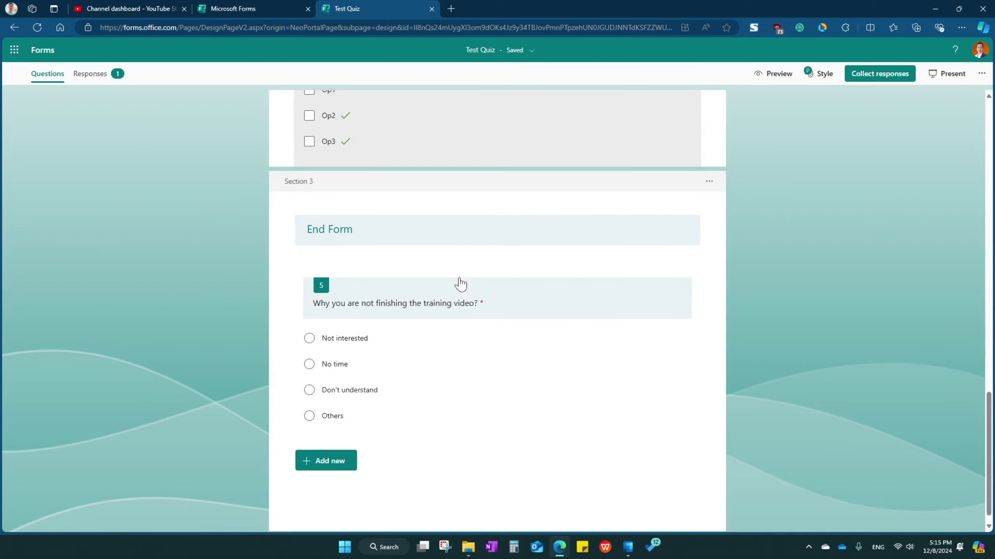
pyautogui.scroll(-1, 460, 283)
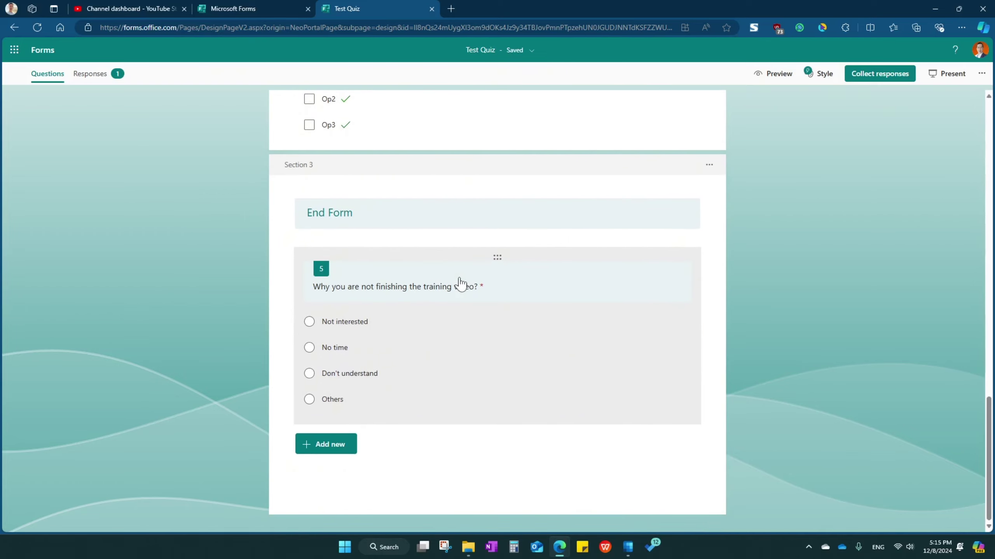
pyautogui.scroll(10, 459, 282)
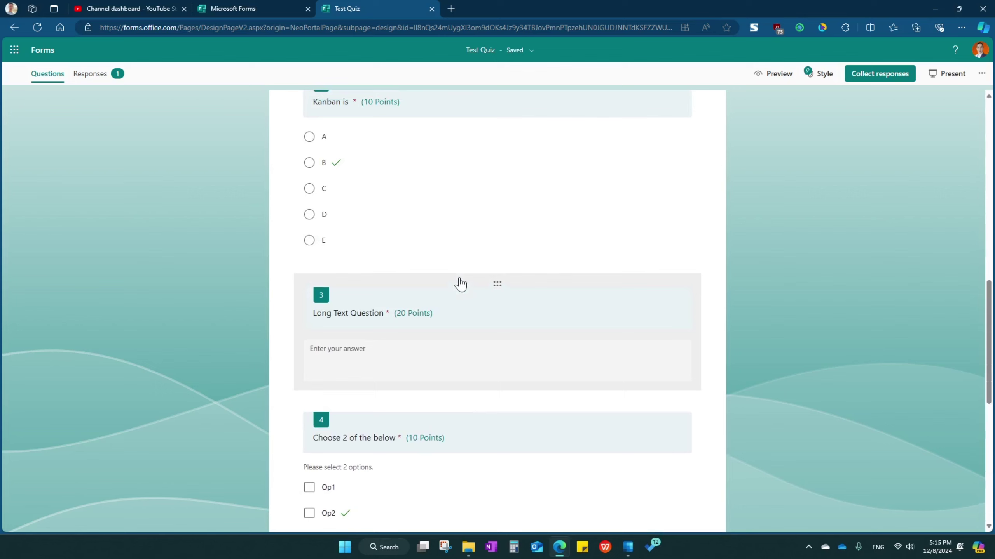
pyautogui.scroll(8, 409, 337)
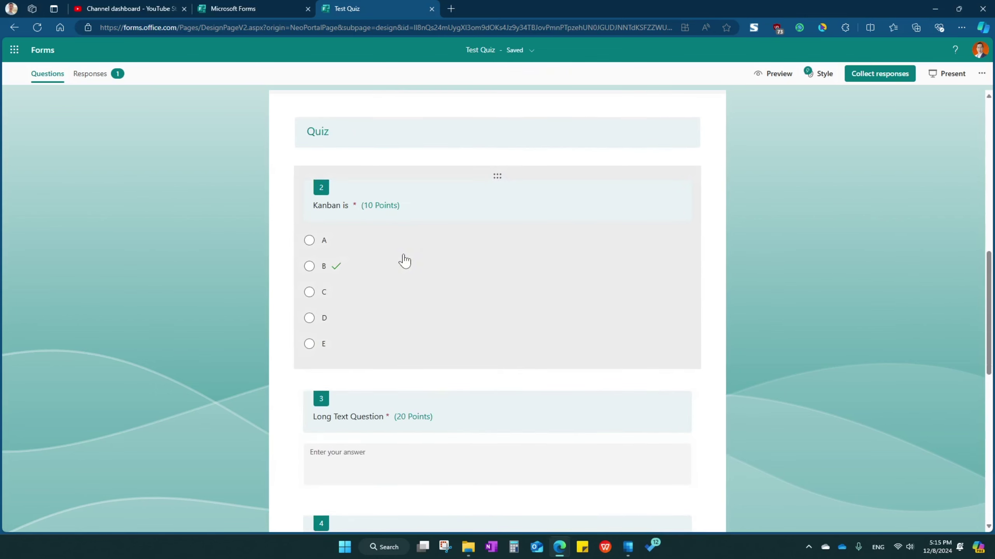
pyautogui.scroll(7, 414, 269)
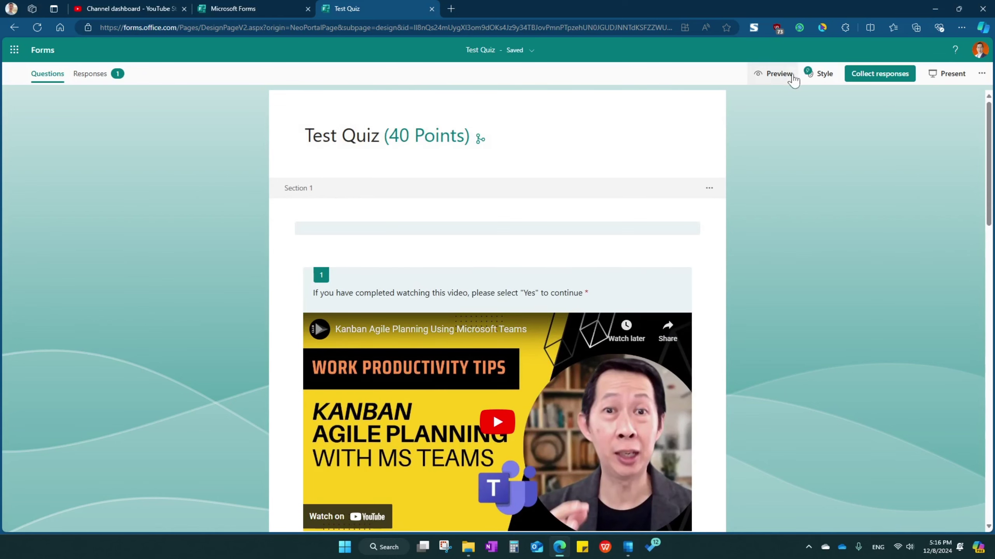
# Preview the quiz, answer Yes, and confirm it leads to the Quiz questions page.
pyautogui.click(779, 75)
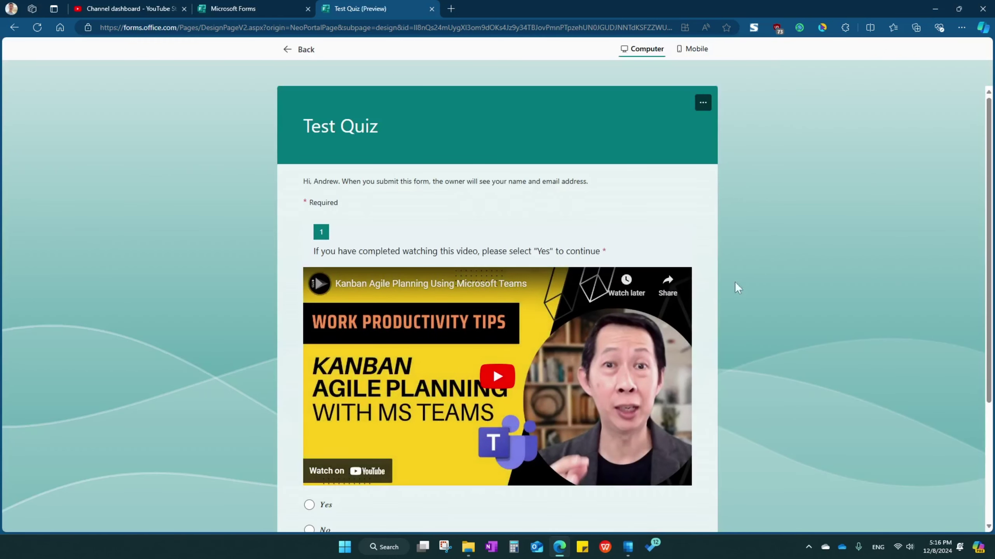
pyautogui.scroll(-4, 545, 212)
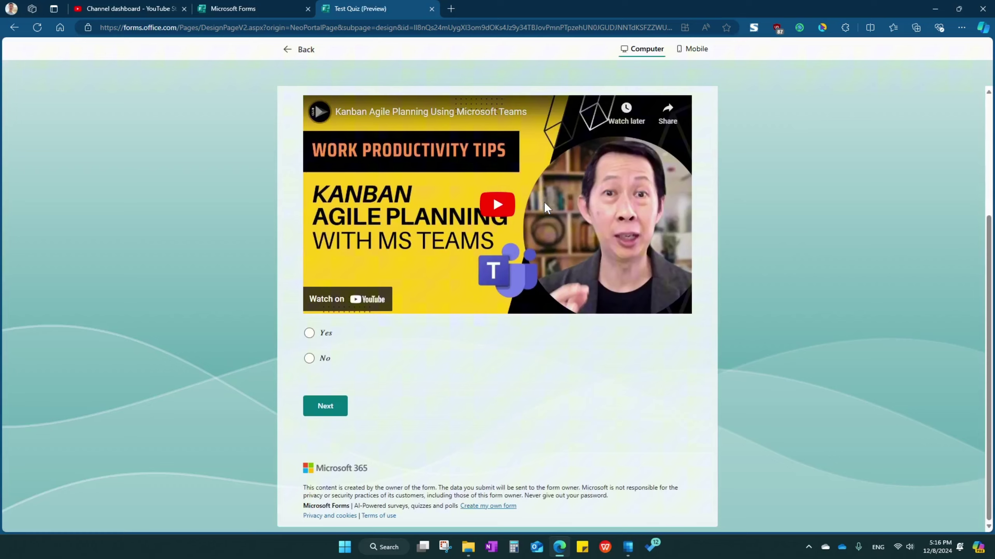
pyautogui.scroll(4, 544, 203)
pyautogui.scroll(-4, 546, 209)
pyautogui.click(309, 334)
pyautogui.click(330, 411)
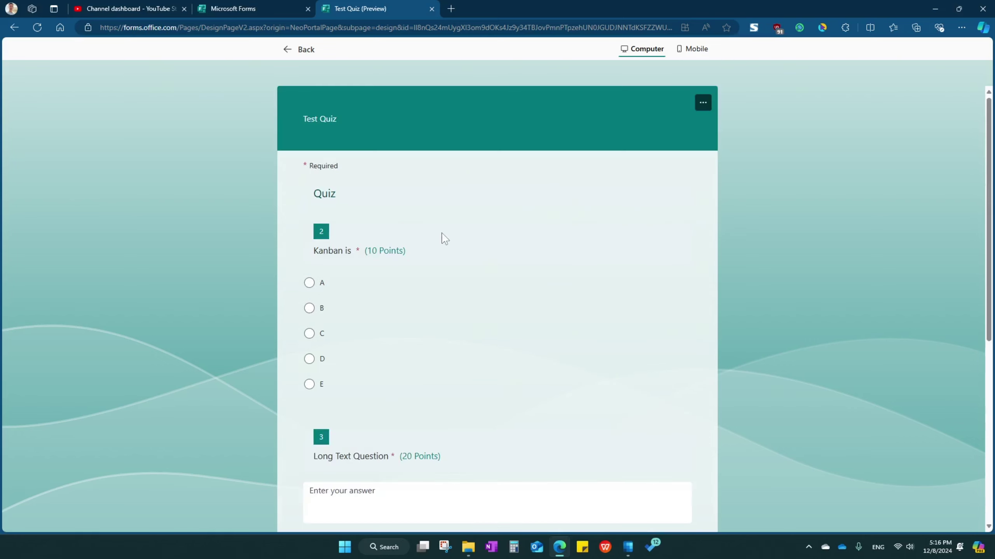
pyautogui.scroll(-7, 460, 257)
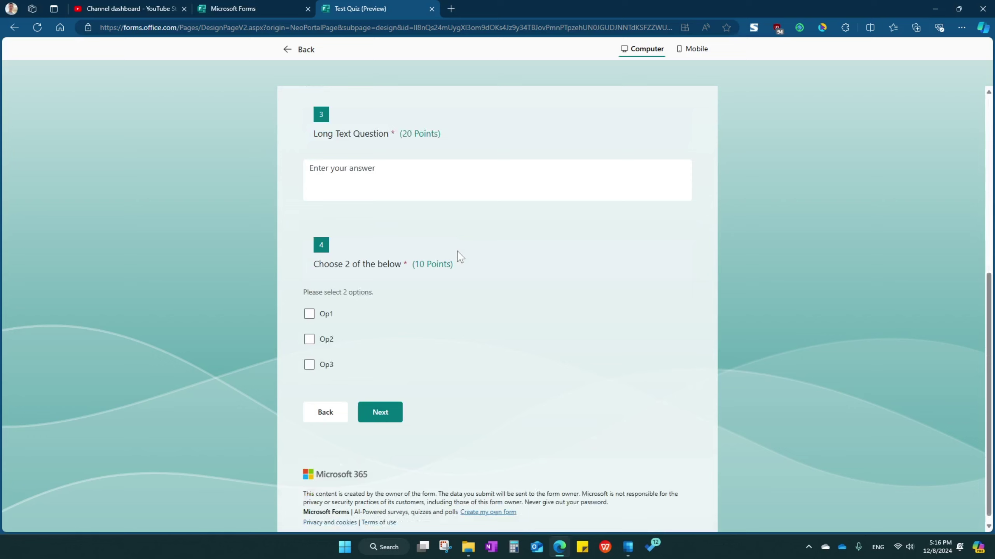
pyautogui.scroll(7, 459, 256)
pyautogui.scroll(-6, 459, 256)
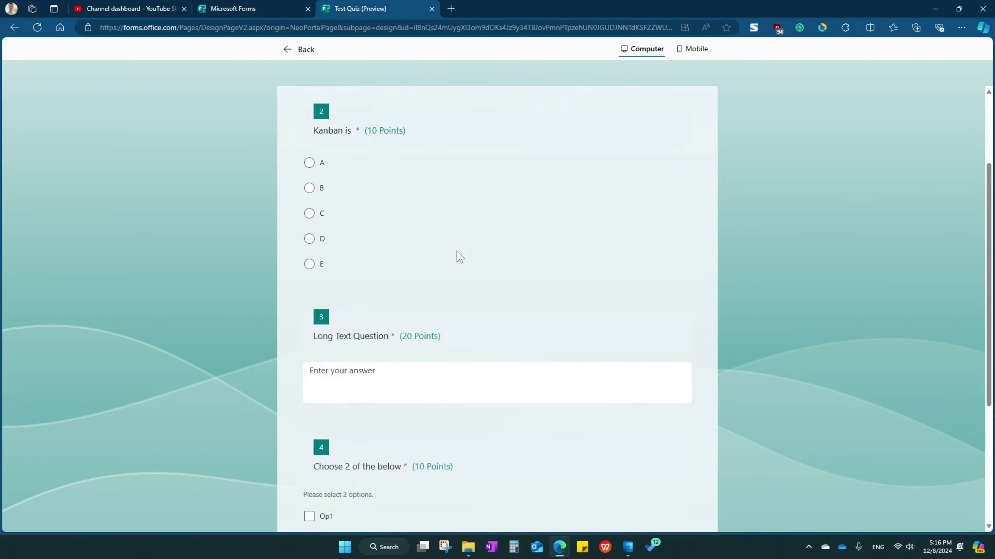
pyautogui.click(339, 421)
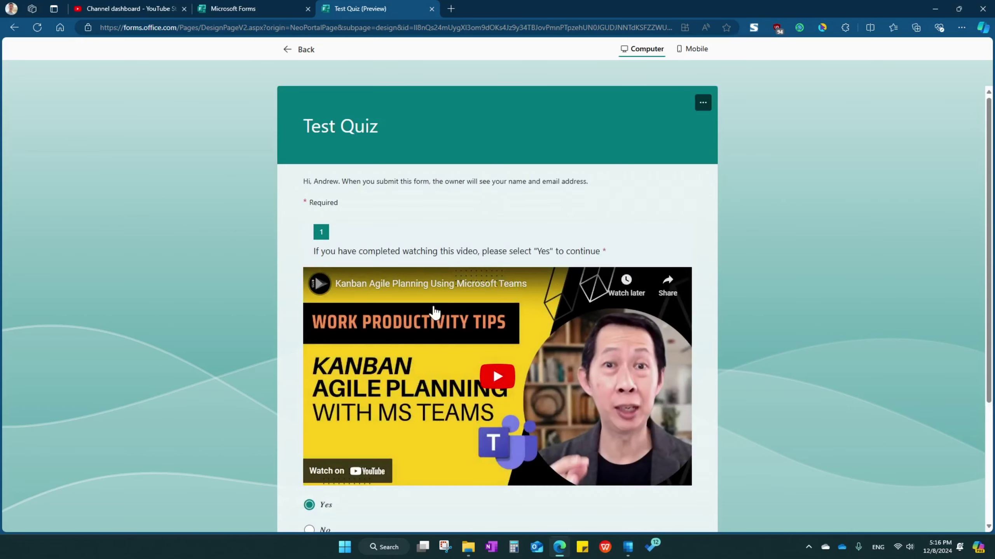
# Answer No instead, confirm it skips to the End Form page, and go back.
pyautogui.scroll(-2, 447, 302)
pyautogui.scroll(-2, 447, 303)
pyautogui.click(309, 437)
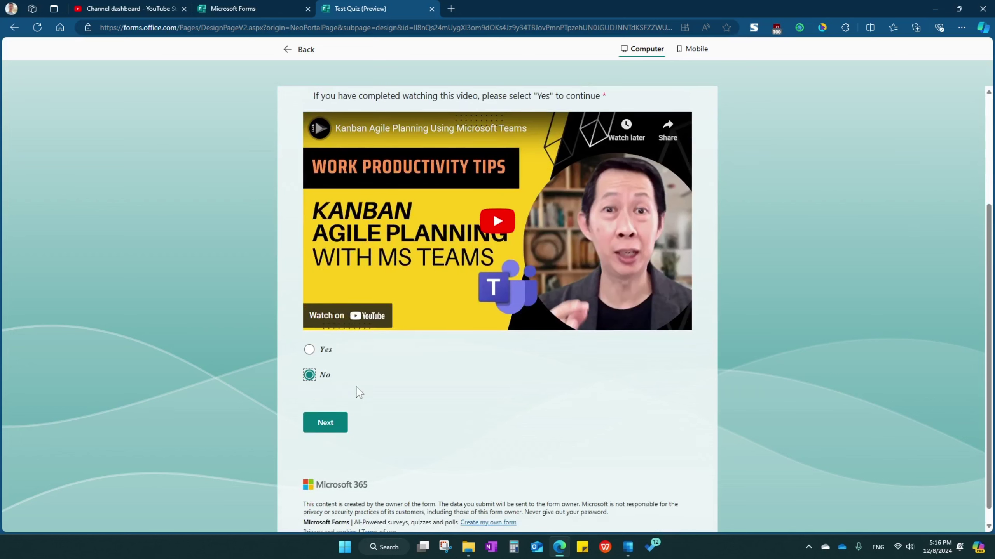
pyautogui.click(325, 424)
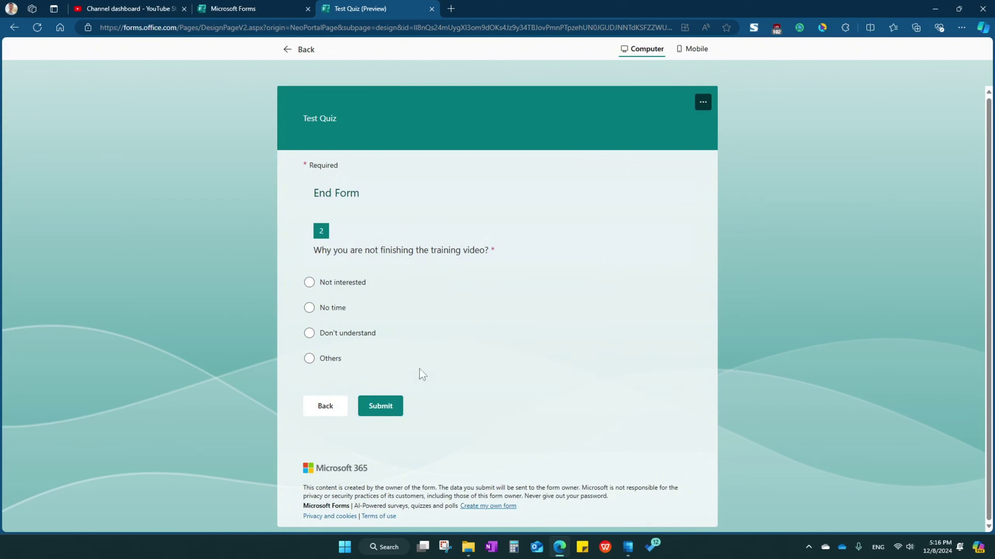
pyautogui.click(325, 416)
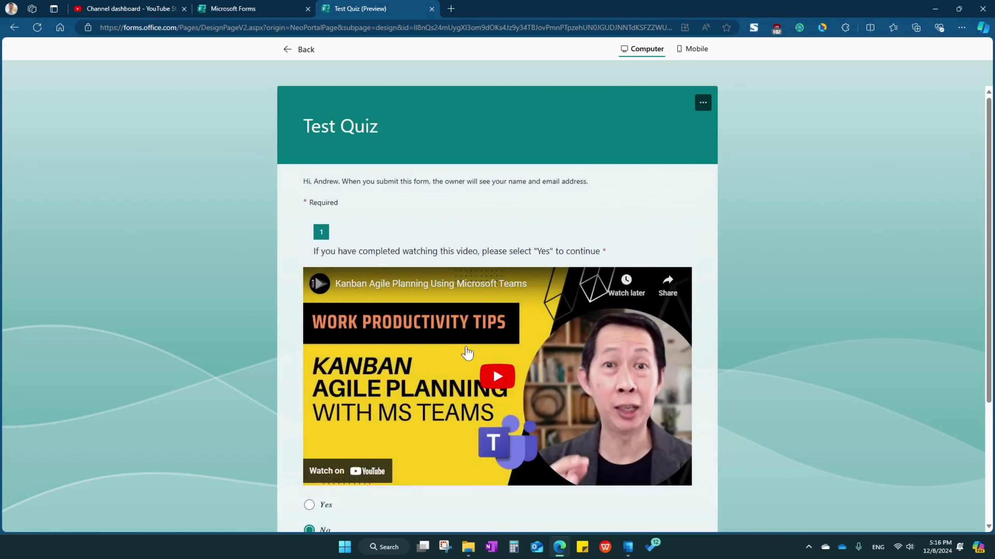
# Switch the preview to the Mobile layout and scroll through the first page.
pyautogui.click(693, 49)
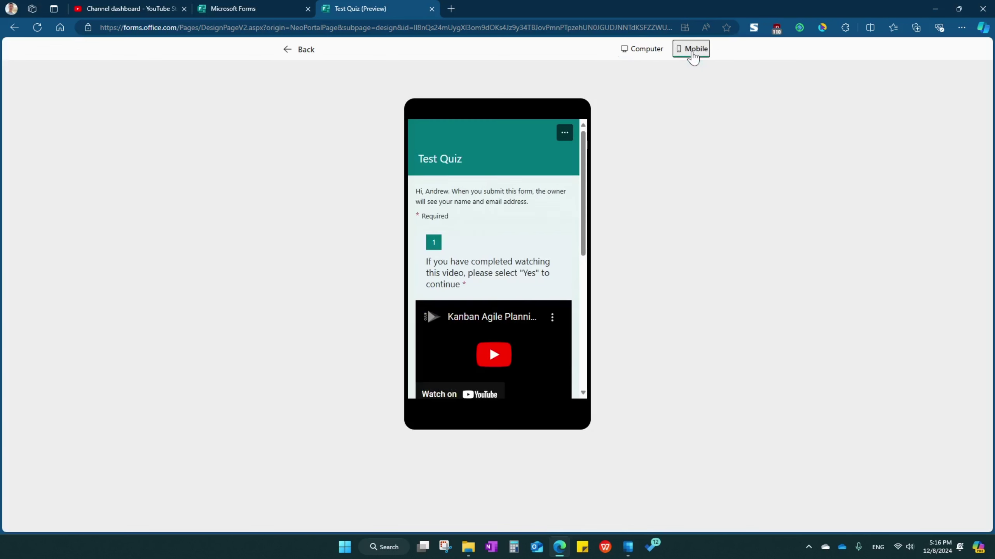
pyautogui.scroll(-5, 499, 304)
pyautogui.scroll(-3, 504, 300)
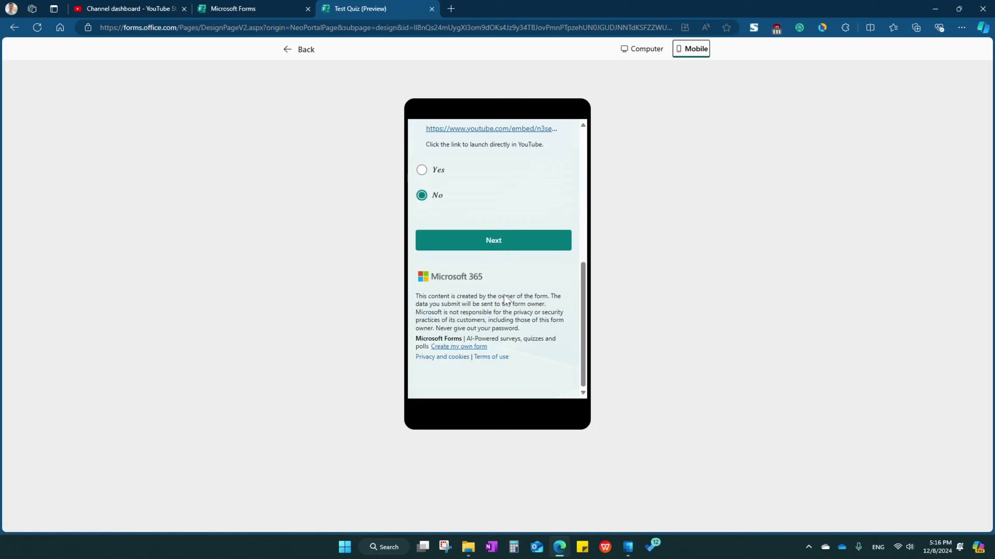
pyautogui.scroll(8, 504, 286)
pyautogui.scroll(-3, 503, 275)
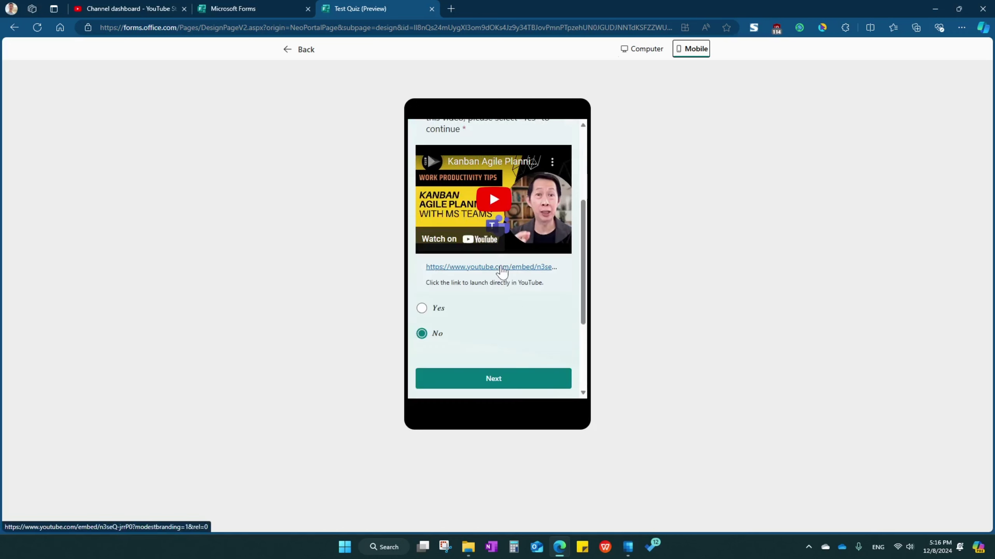
pyautogui.scroll(-3, 521, 340)
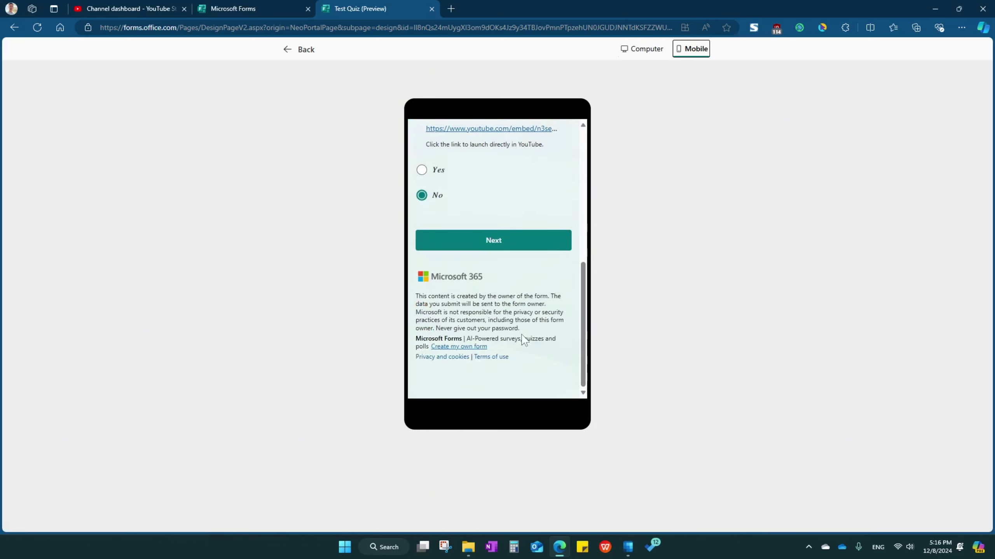
pyautogui.scroll(5, 524, 337)
pyautogui.scroll(-3, 509, 333)
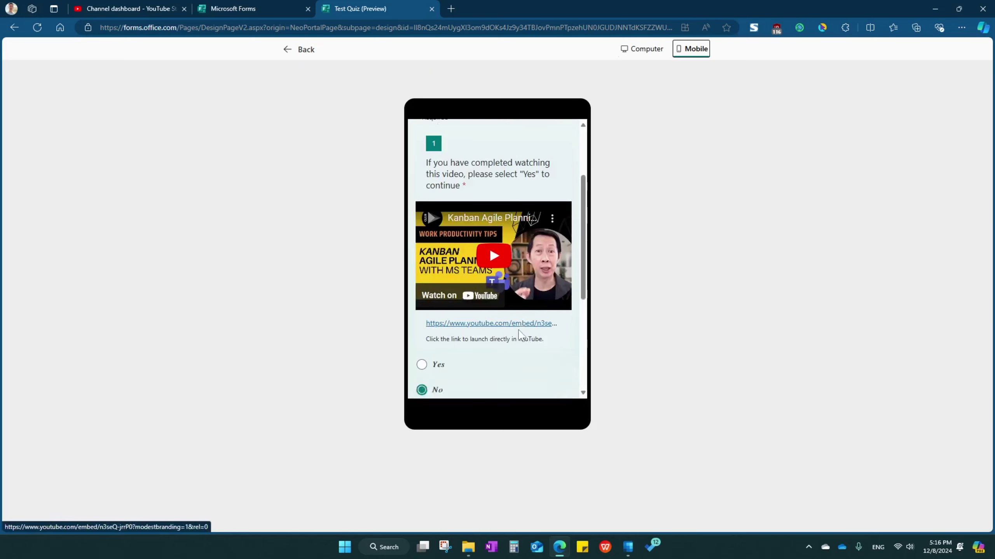
# On mobile, answer Yes to reach the Quiz questions, go back, then exit the preview.
pyautogui.click(422, 273)
pyautogui.click(493, 344)
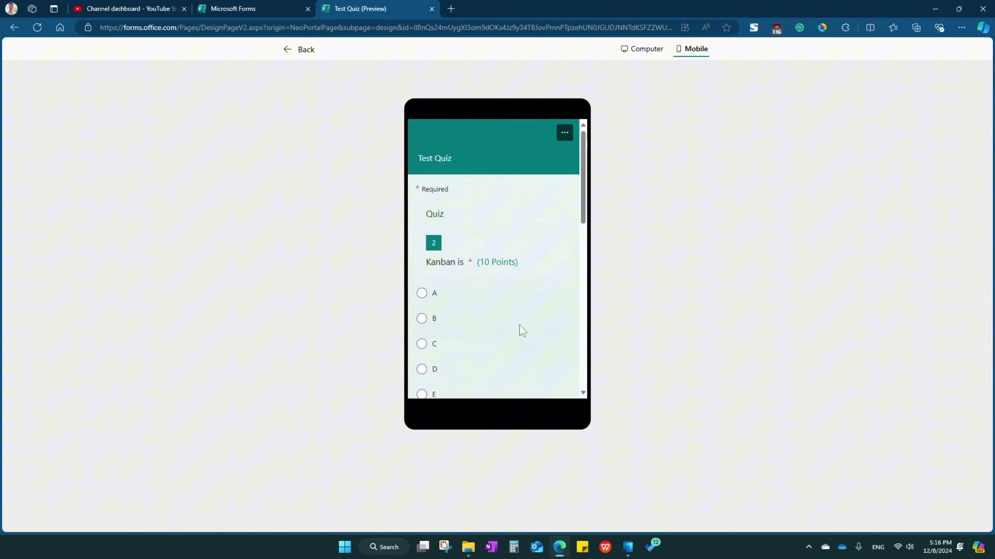
pyautogui.scroll(-5, 516, 325)
pyautogui.scroll(-3, 509, 315)
pyautogui.scroll(3, 509, 316)
pyautogui.scroll(-6, 509, 313)
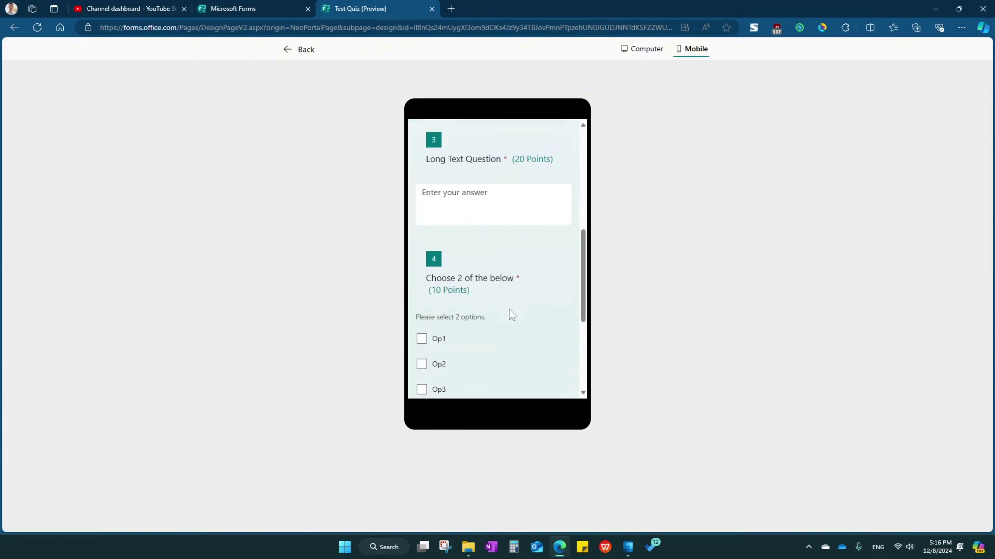
pyautogui.scroll(-1, 509, 309)
pyautogui.click(458, 247)
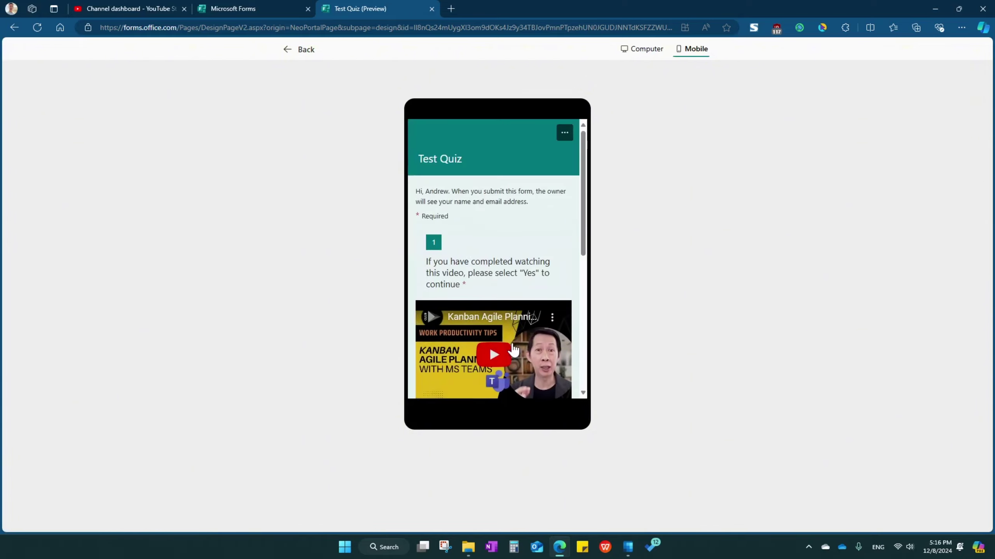
pyautogui.click(303, 50)
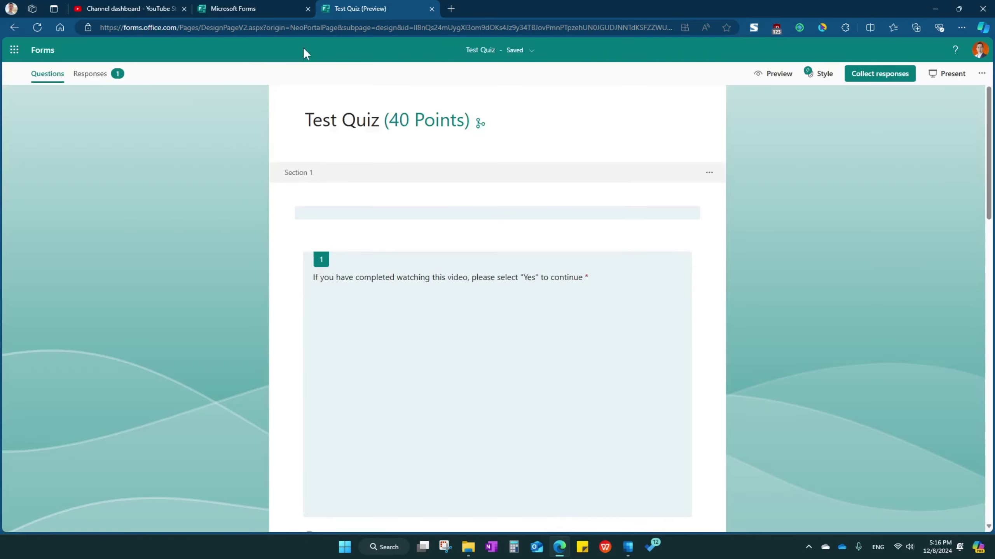
# Style the quiz with the underwater background and an underwater image-card cover, after trying other themes.
pyautogui.click(818, 74)
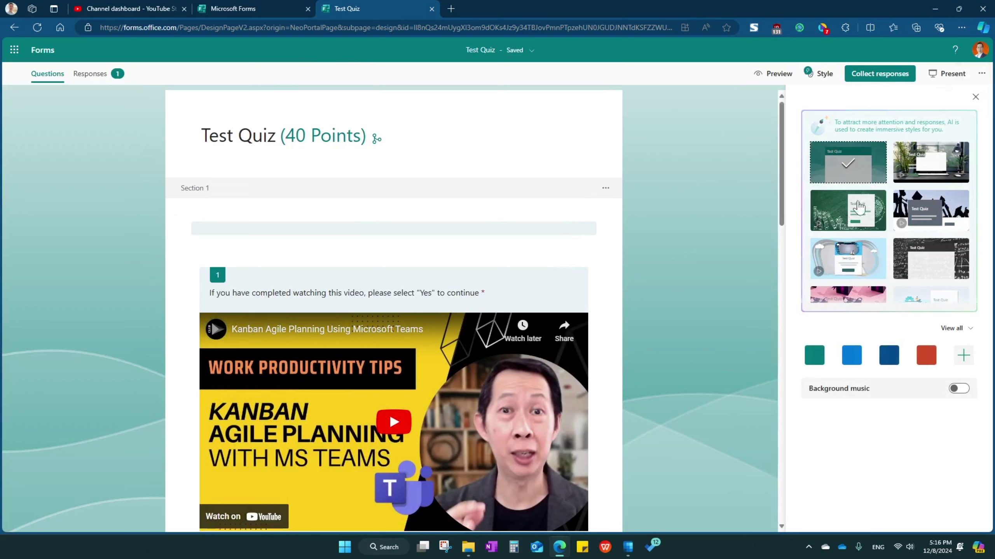
pyautogui.scroll(-5, 867, 274)
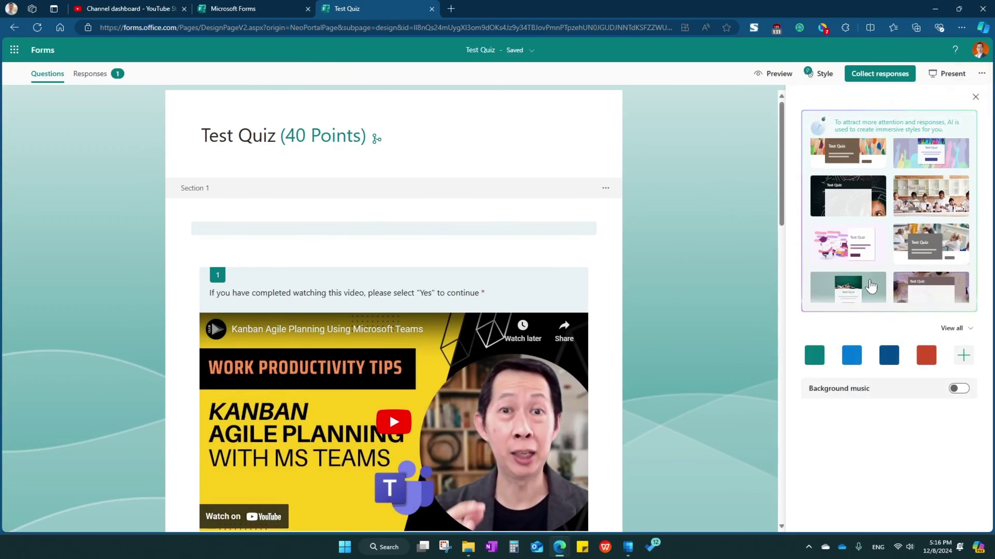
pyautogui.click(849, 243)
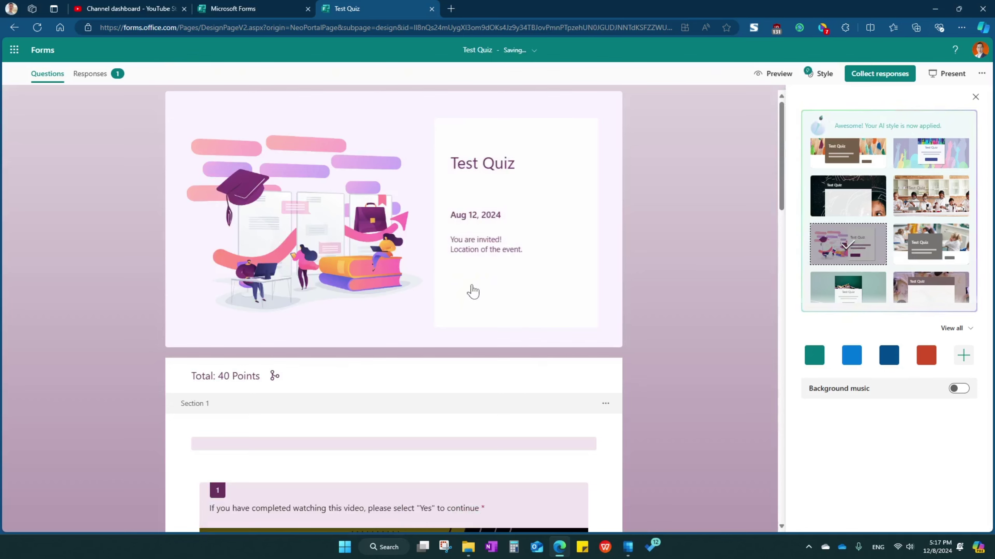
pyautogui.scroll(-2, 908, 266)
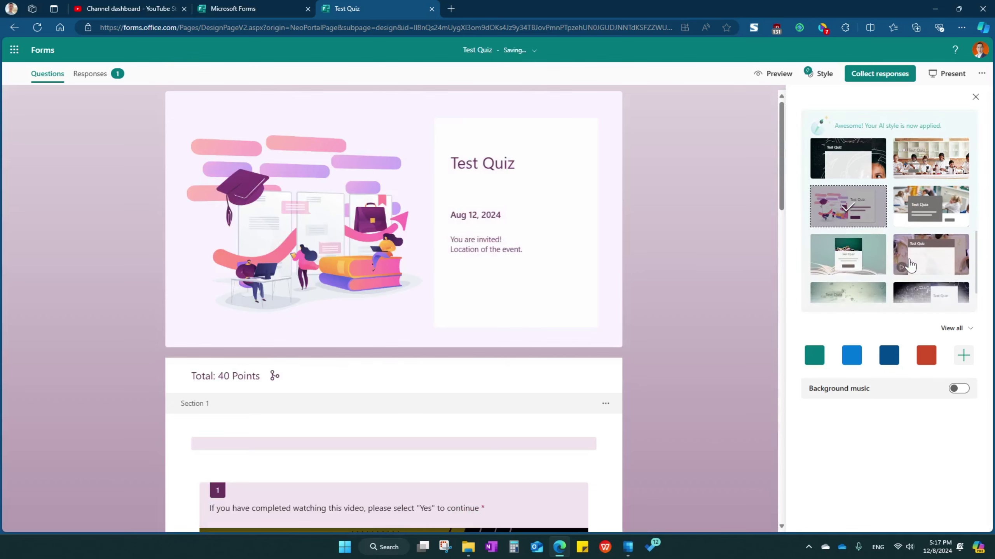
pyautogui.click(960, 331)
pyautogui.scroll(-3, 900, 372)
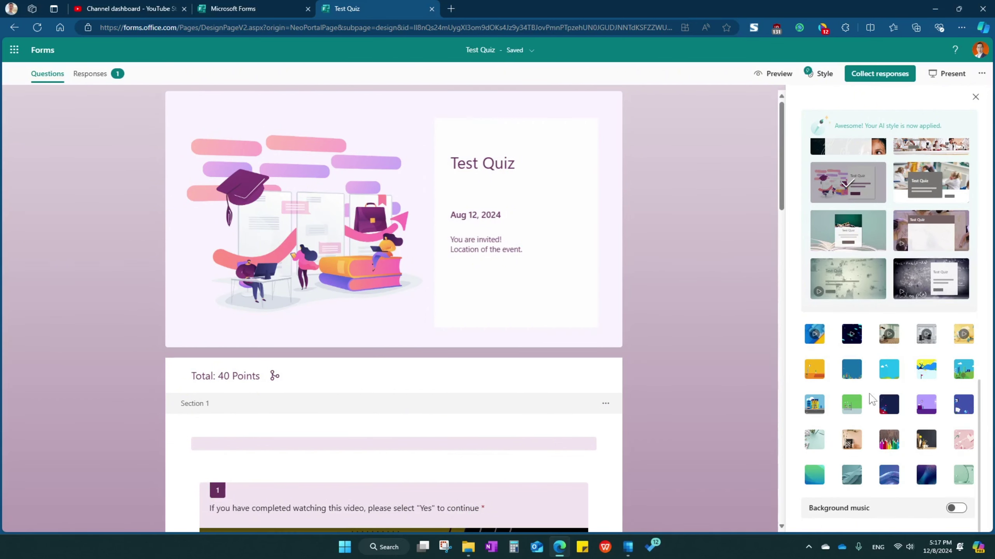
pyautogui.click(815, 335)
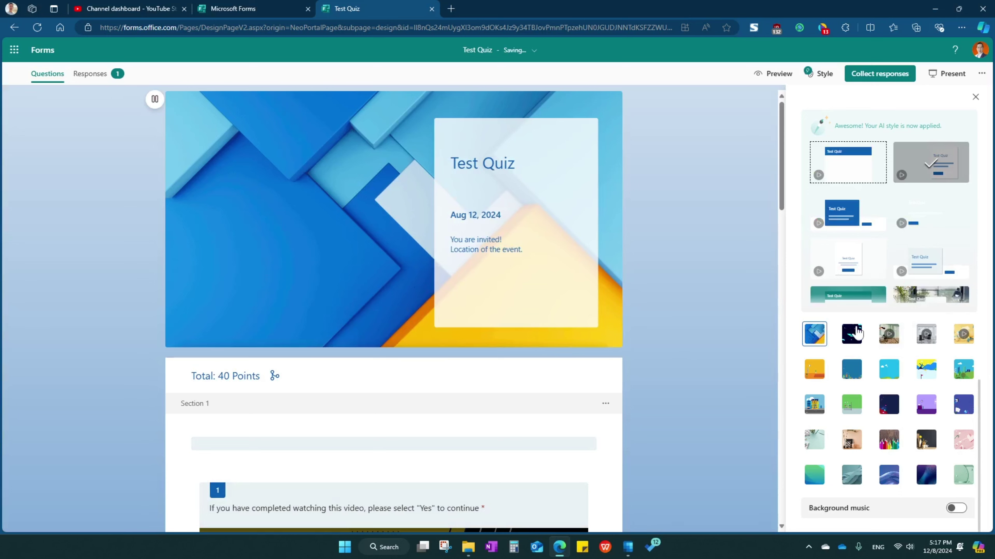
pyautogui.click(854, 334)
pyautogui.click(850, 372)
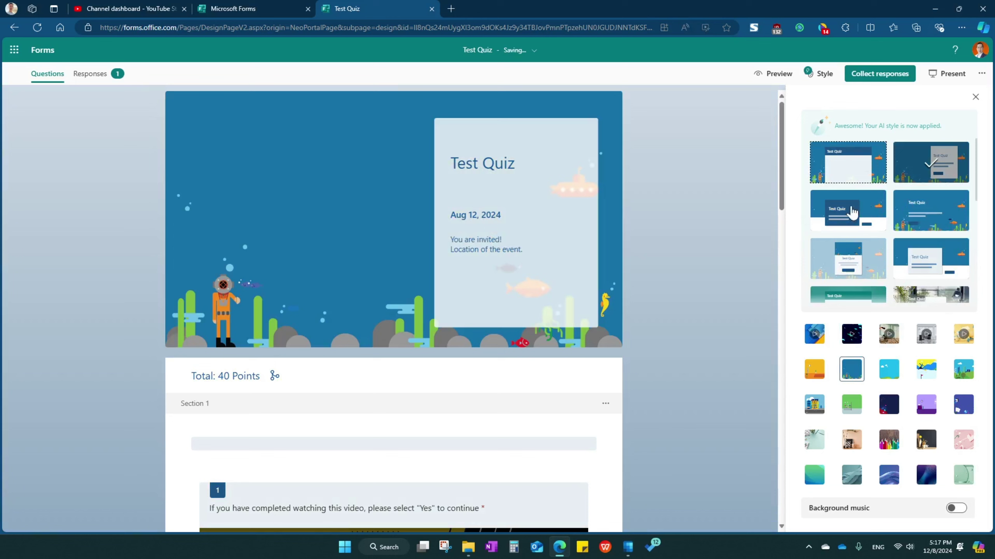
pyautogui.click(848, 217)
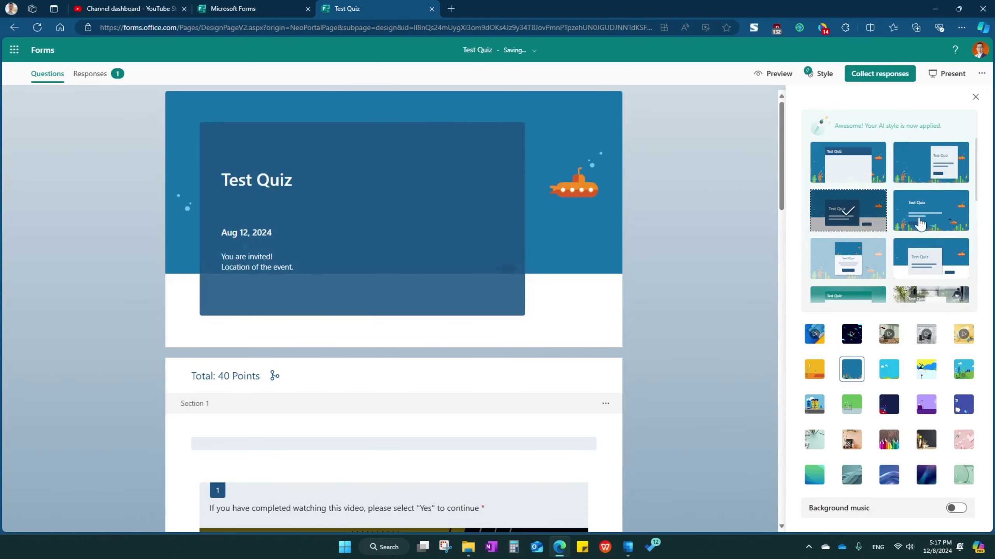
pyautogui.click(848, 259)
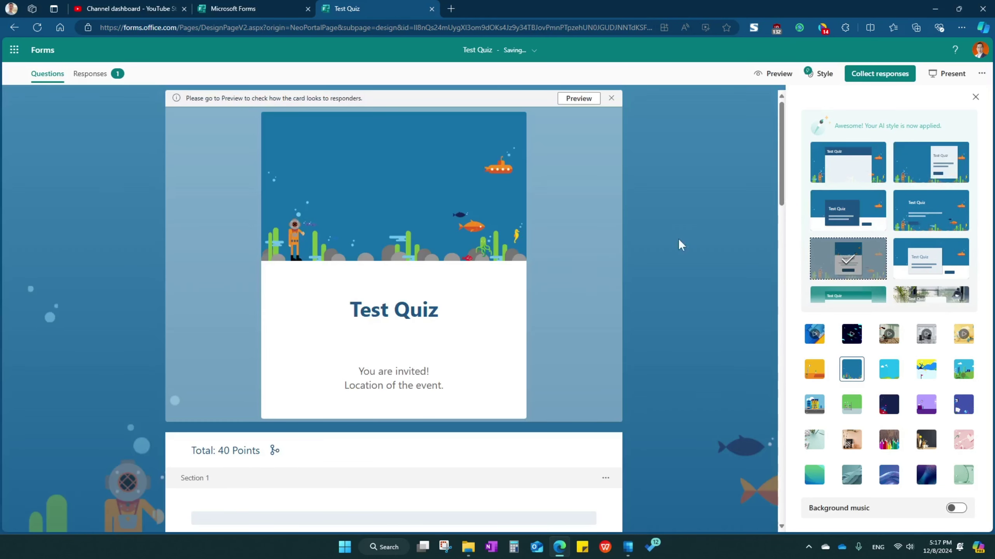
# Preview the styled quiz on computer and mobile, then return to the designer.
pyautogui.click(579, 99)
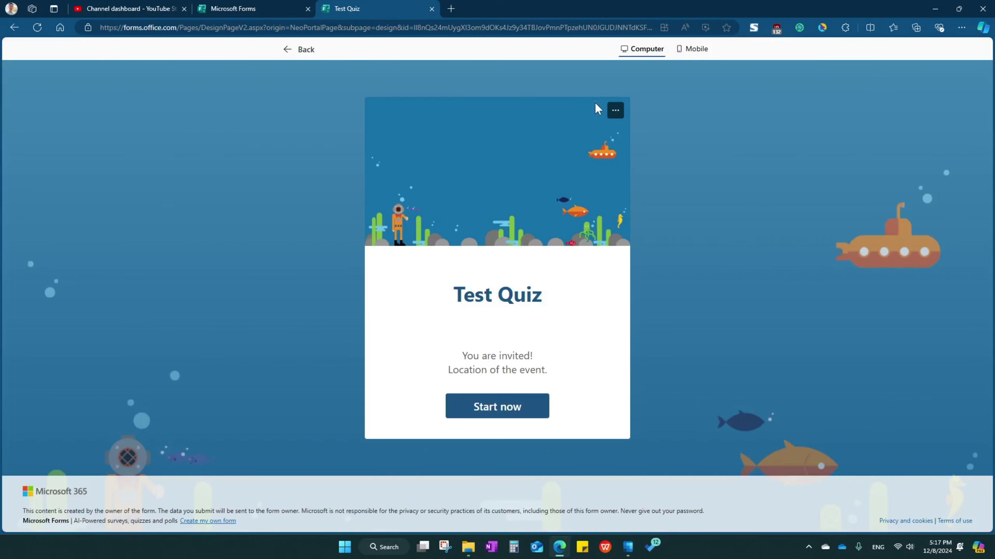
pyautogui.click(695, 59)
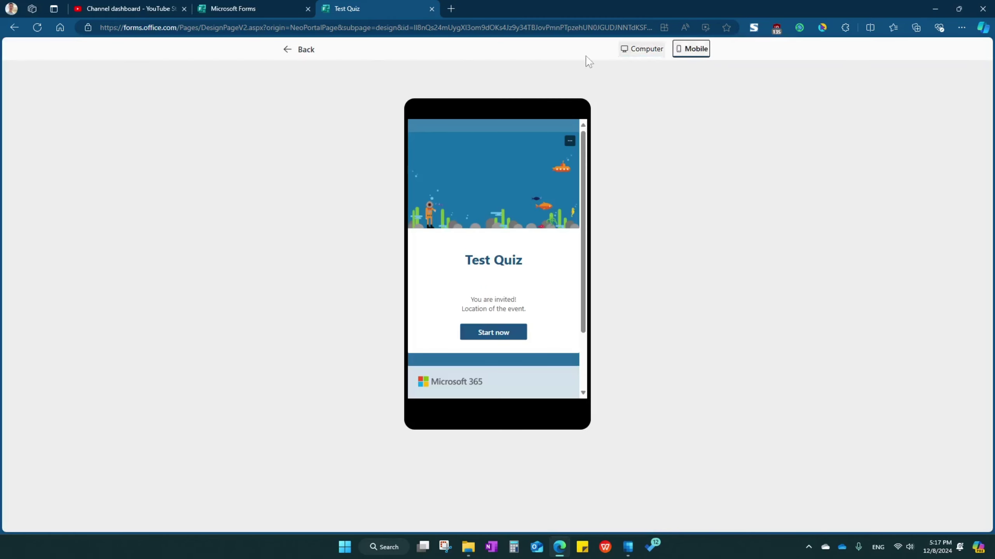
pyautogui.click(299, 55)
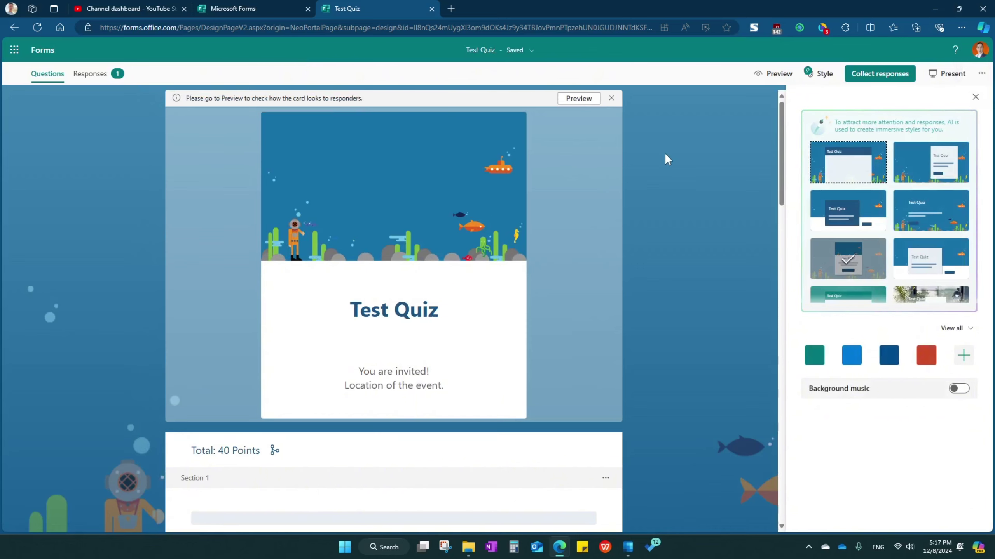
# Copy a shortened link to the quiz and display its QR code.
pyautogui.click(975, 97)
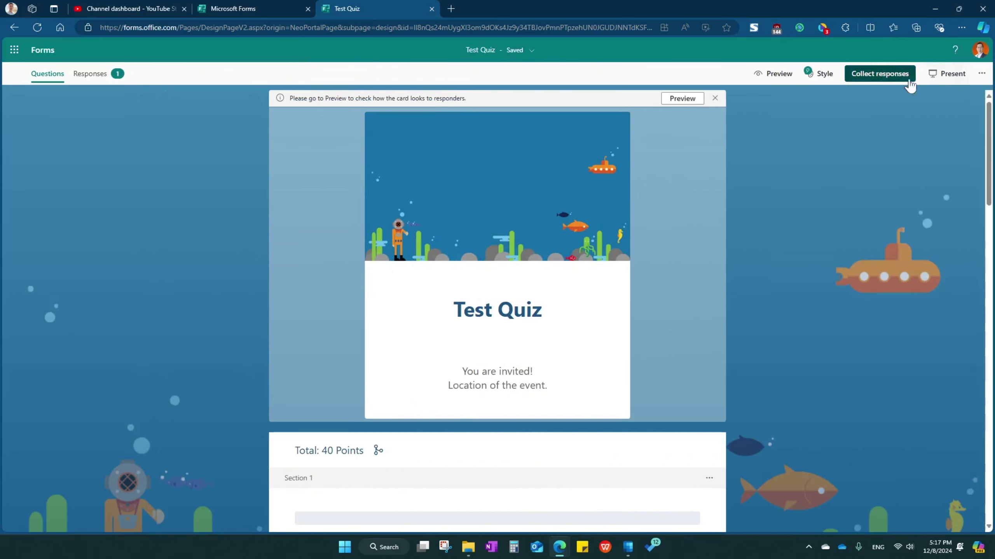
pyautogui.click(879, 74)
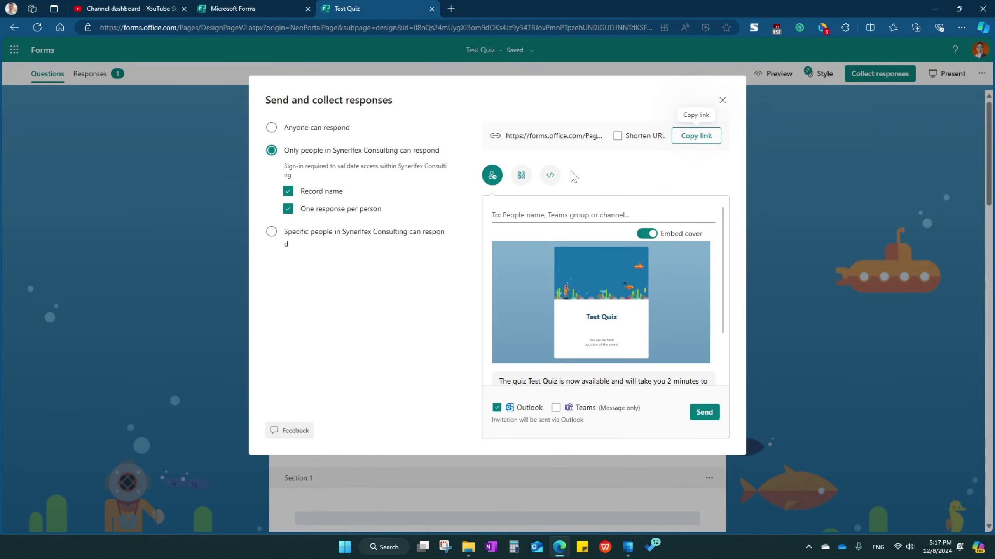
pyautogui.click(523, 216)
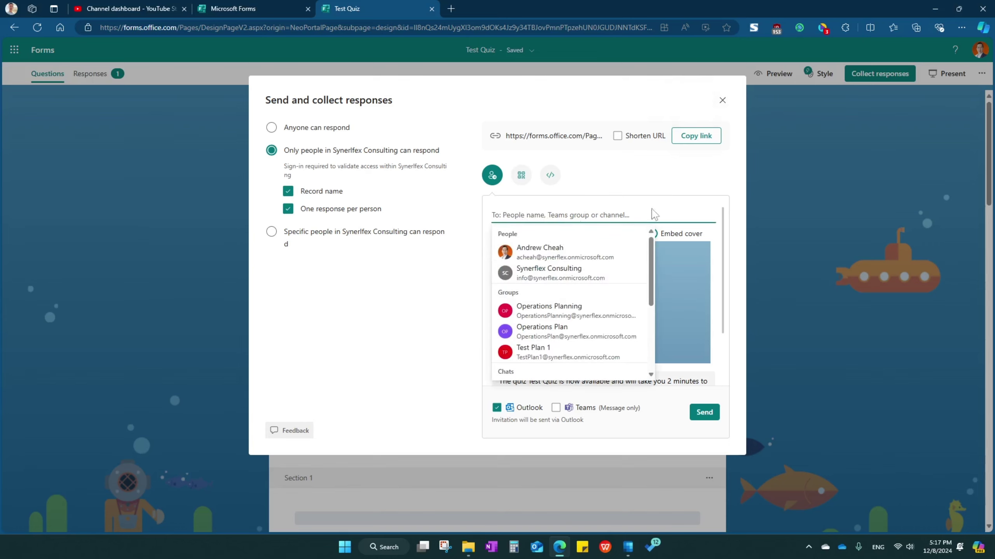
pyautogui.click(471, 266)
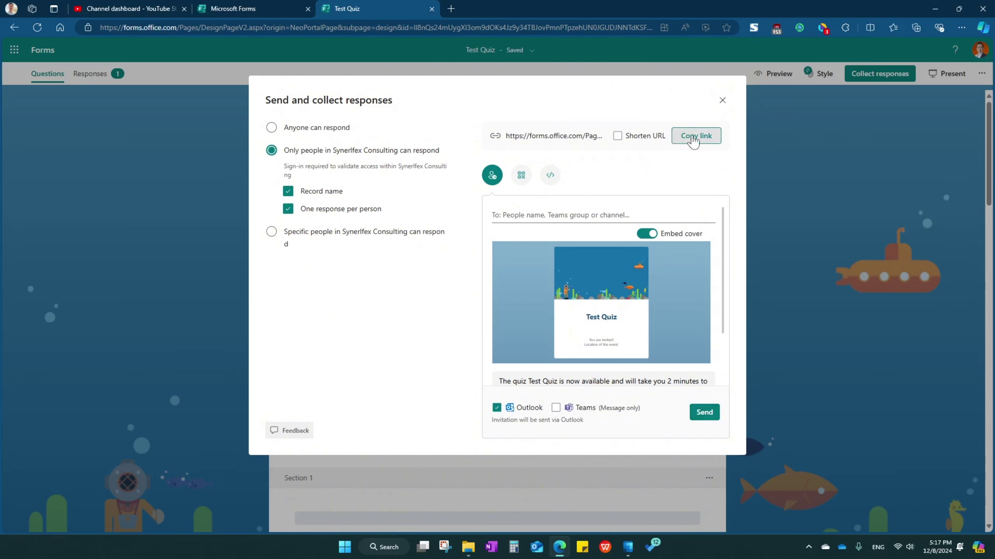
pyautogui.click(617, 136)
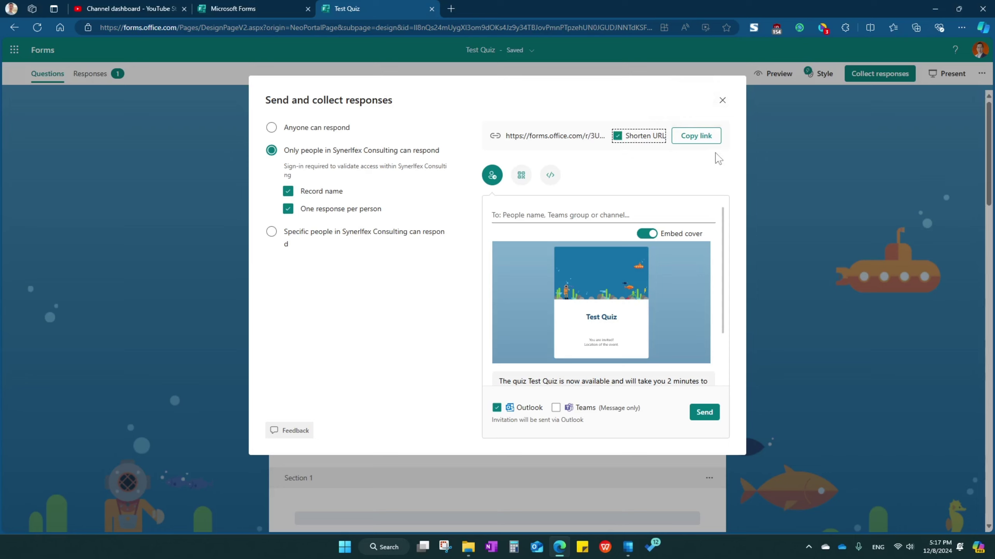
pyautogui.click(700, 138)
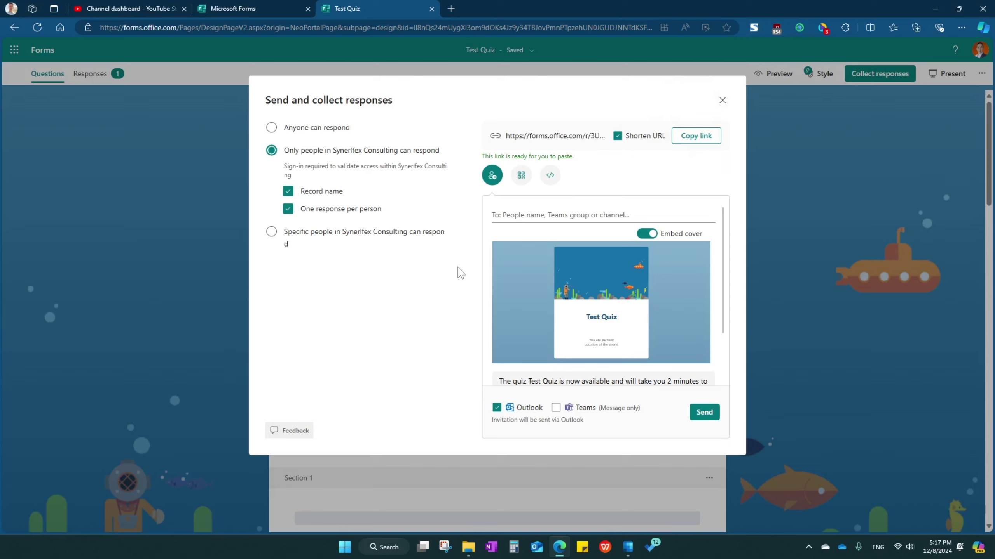
pyautogui.click(521, 176)
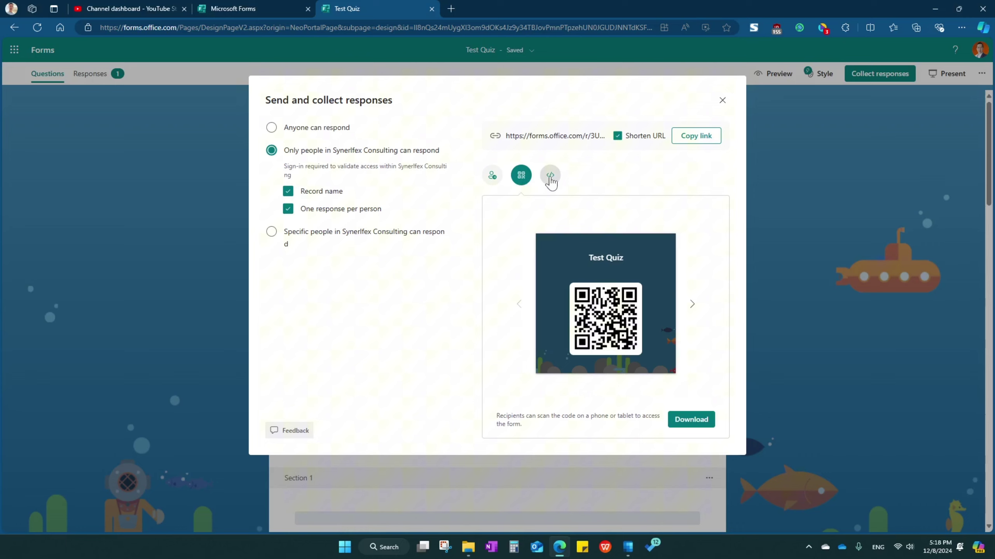
# Show and select the quiz's iframe embed code, then close the sharing dialog.
pyautogui.click(550, 176)
pyautogui.click(574, 248)
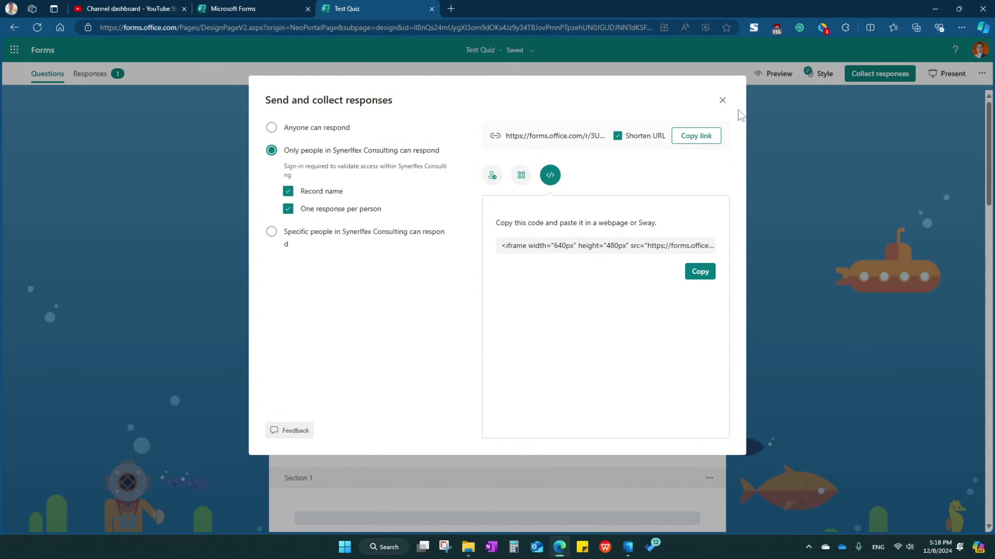
pyautogui.click(723, 100)
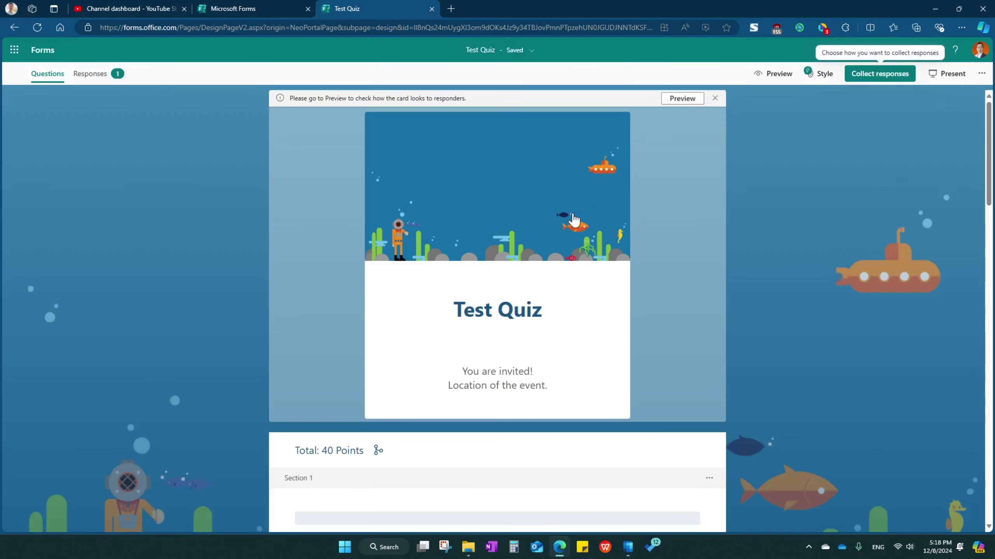
# Review the quiz's one response: 0 average score and per-question results.
pyautogui.click(92, 78)
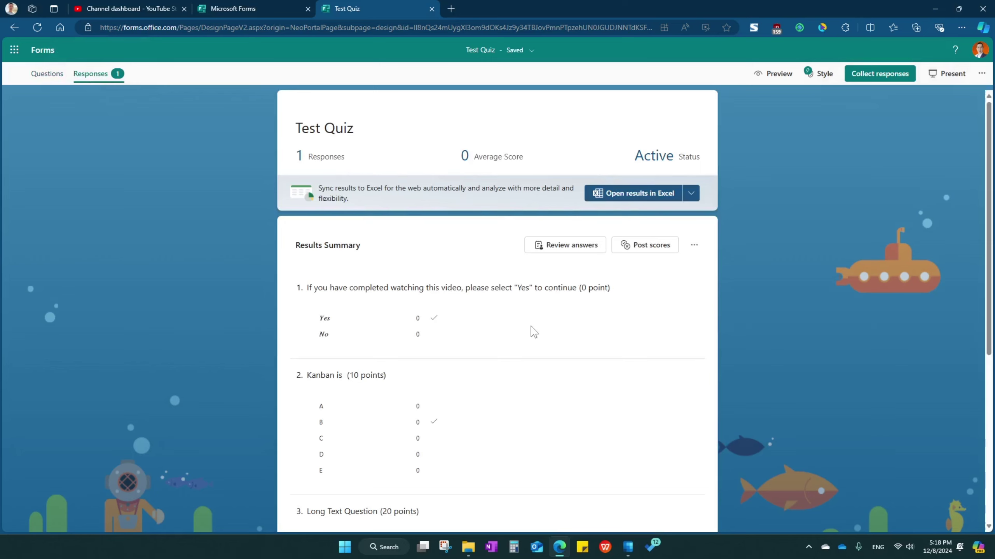
pyautogui.scroll(-5, 548, 335)
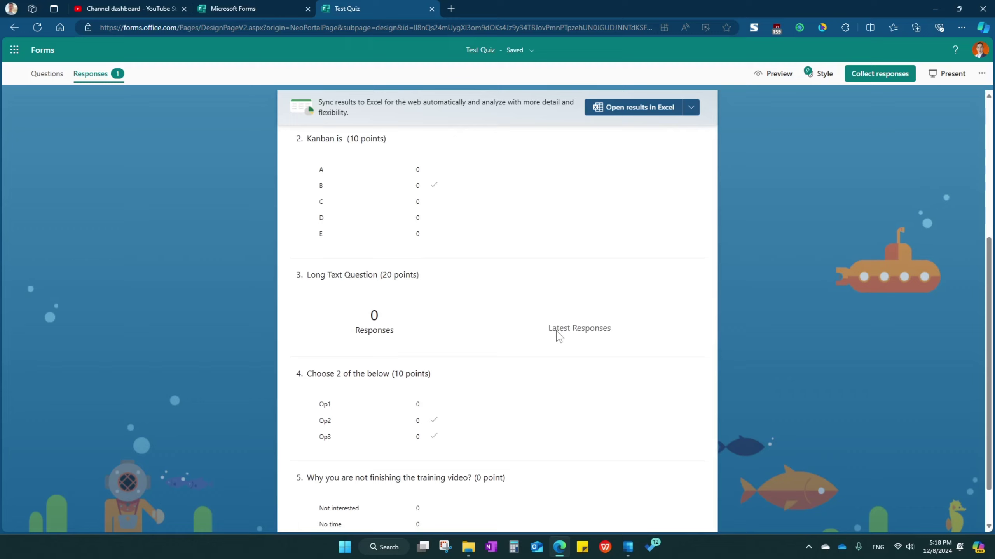
pyautogui.scroll(5, 556, 333)
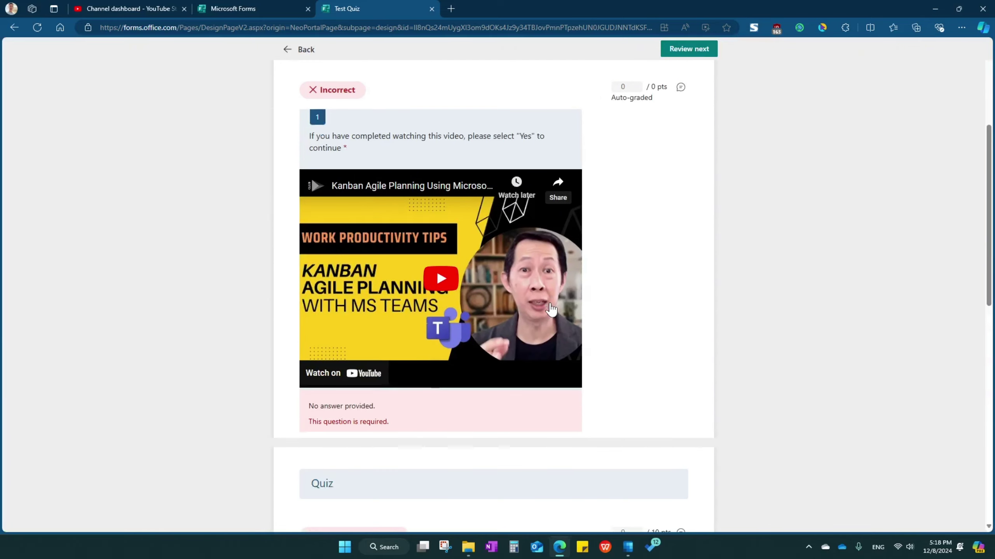
pyautogui.scroll(-15, 550, 309)
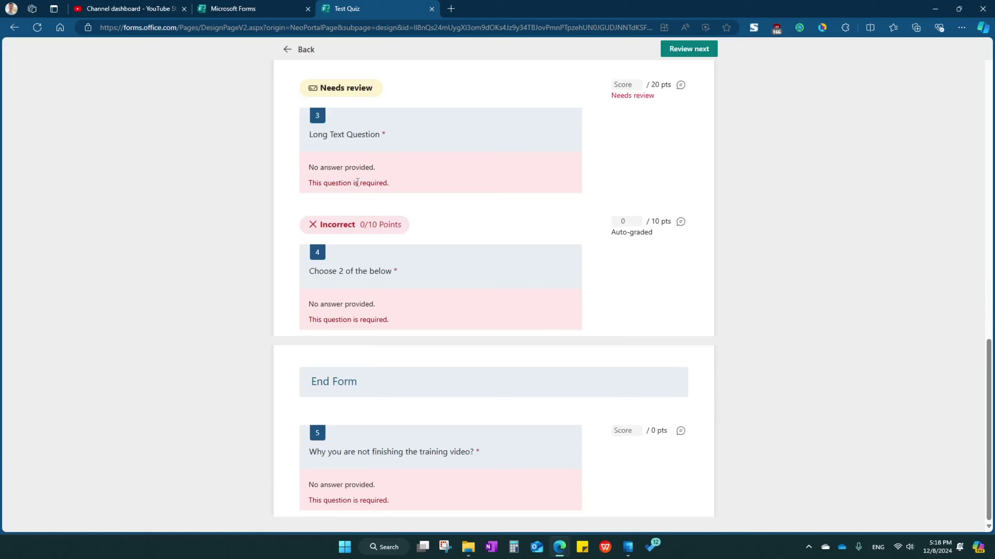
pyautogui.scroll(4, 441, 211)
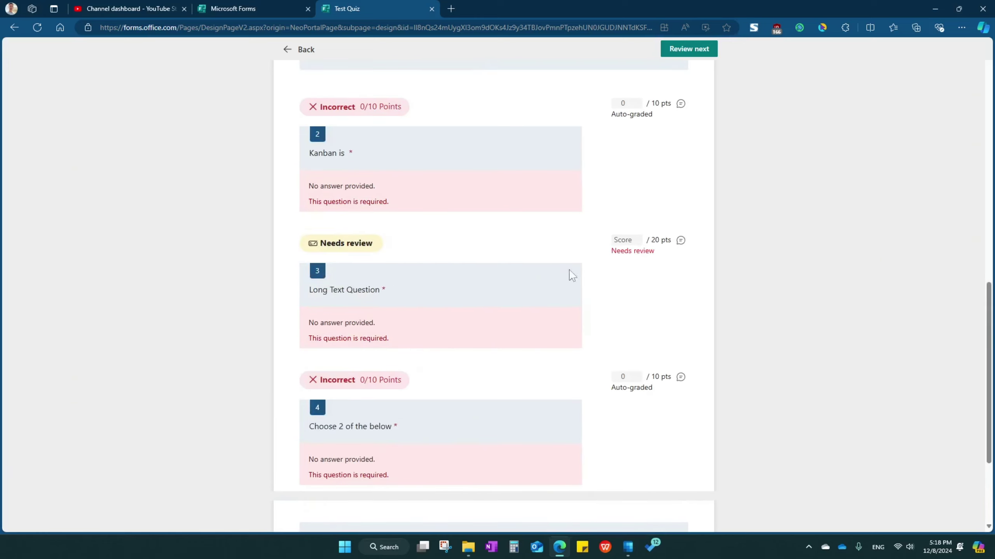
pyautogui.scroll(12, 576, 274)
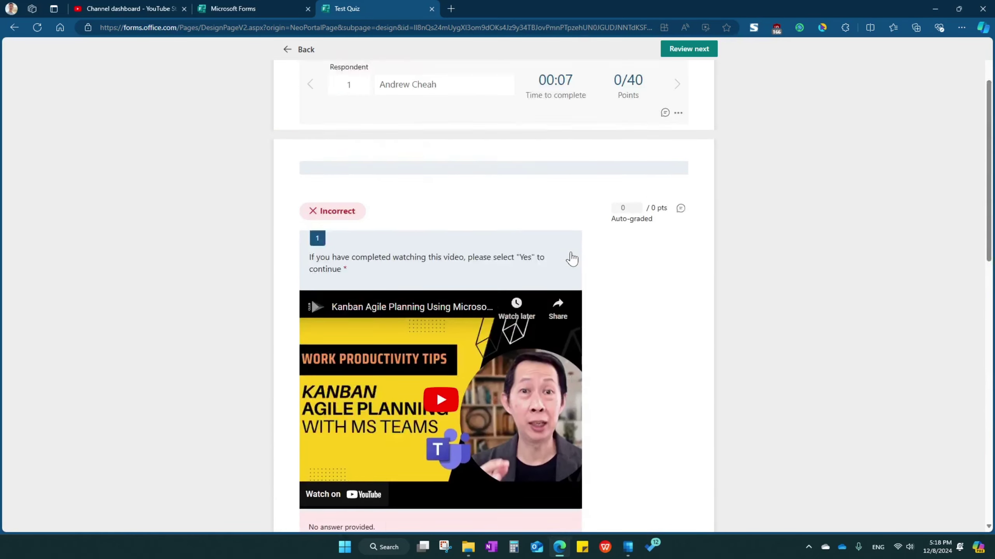
pyautogui.click(290, 53)
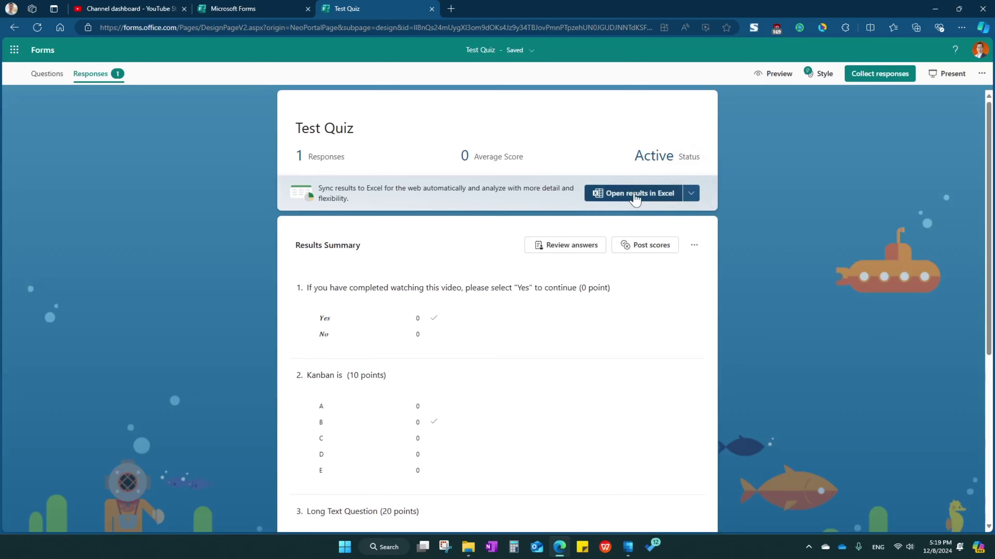
pyautogui.click(691, 193)
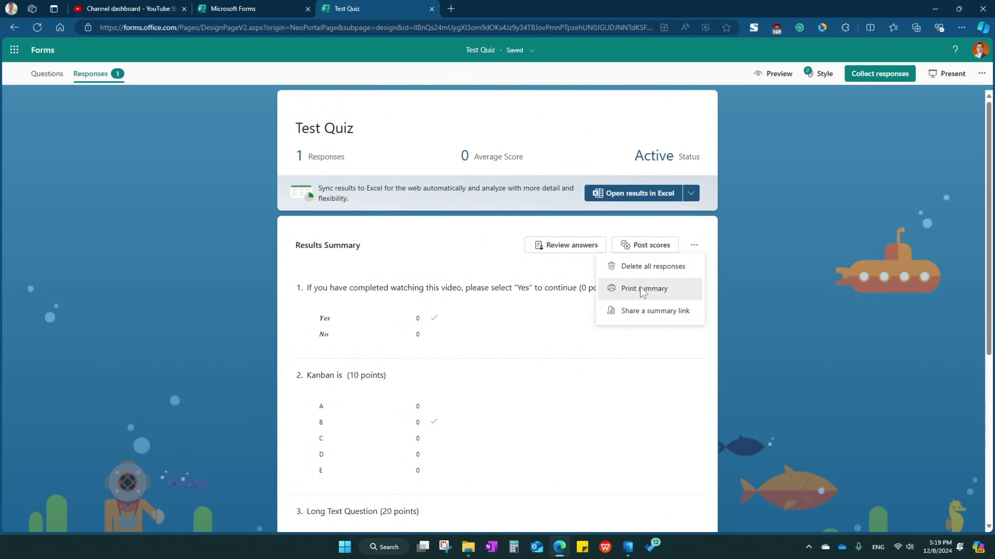
pyautogui.click(772, 281)
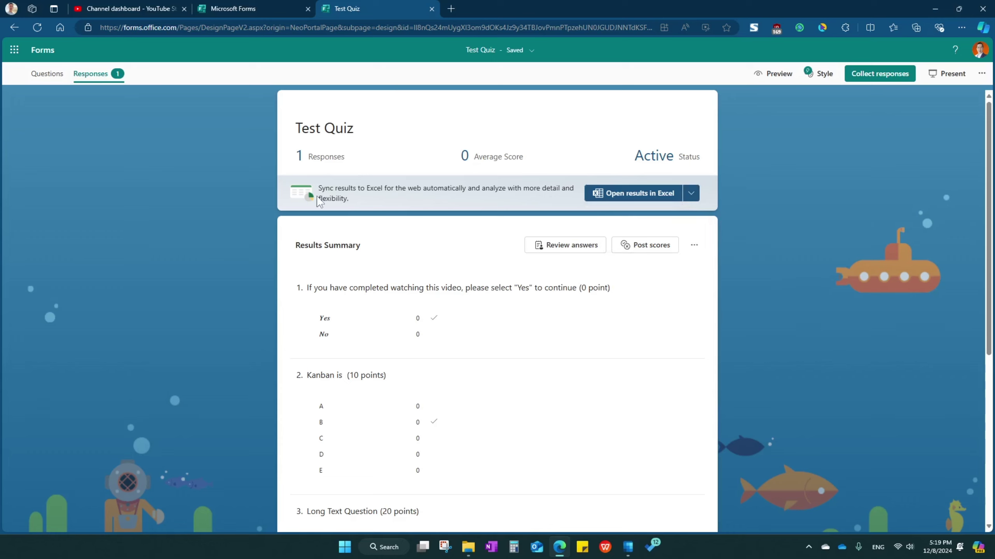